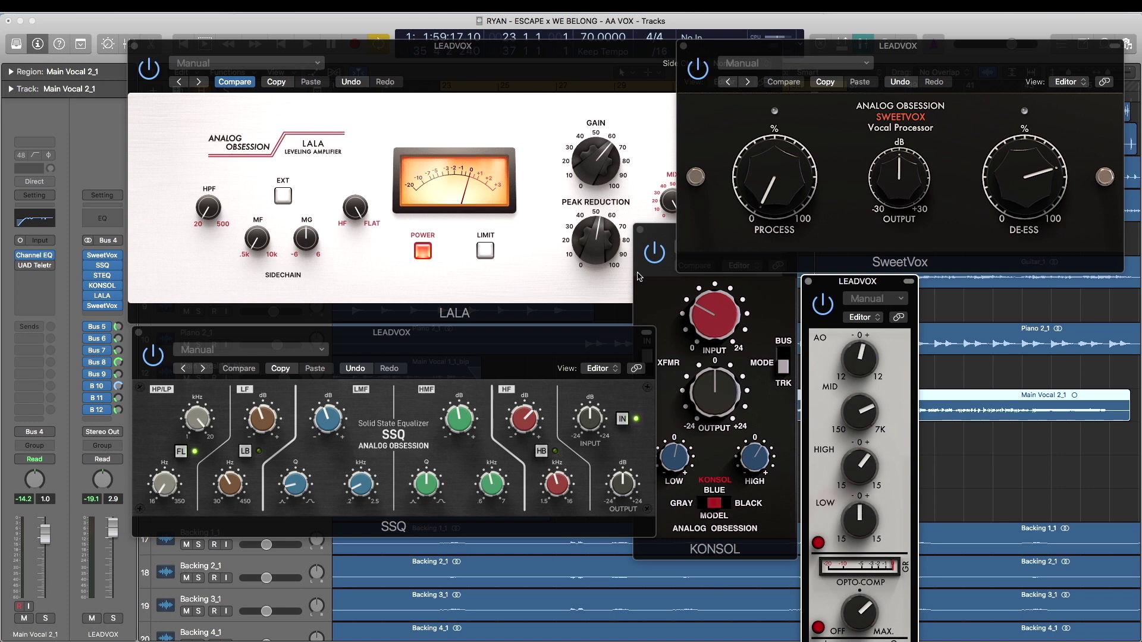
# Play the song and compare the lead vocal with all six LEADVOX insert plug-ins bypassed and re-enabled.
pyautogui.press('space')
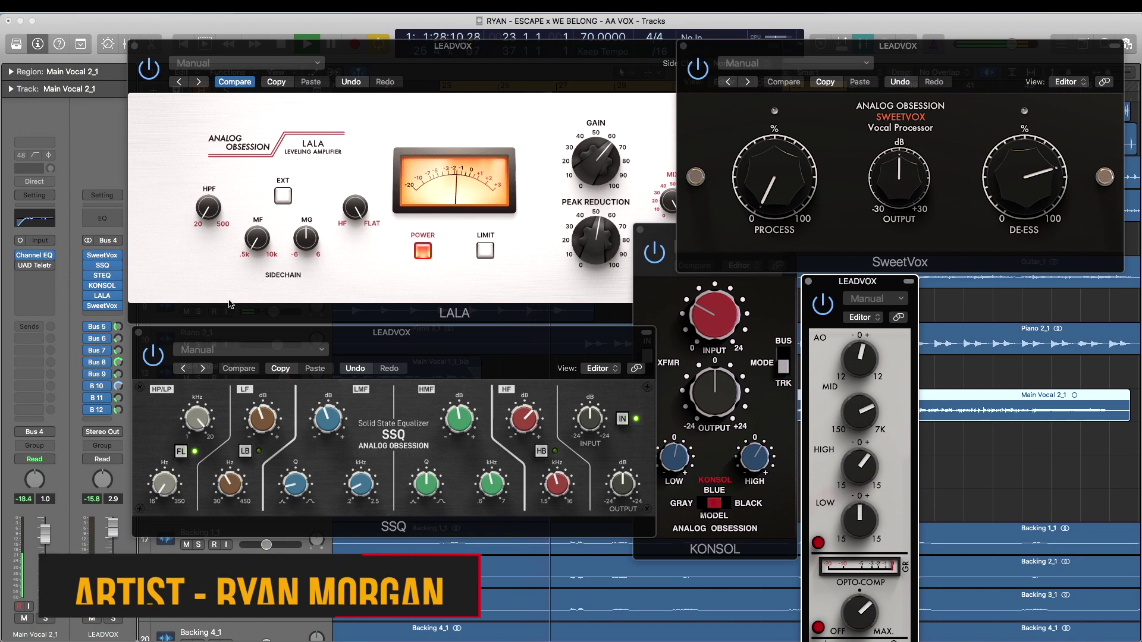
pyautogui.moveTo(89, 258)
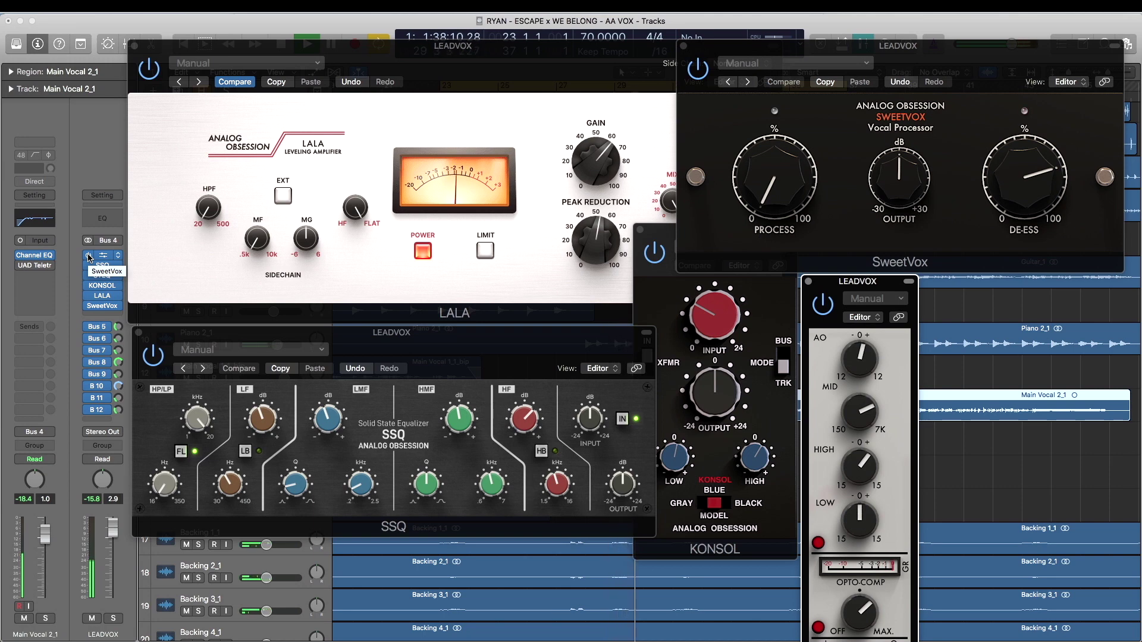
pyautogui.moveTo(88, 255); pyautogui.dragTo(90, 310)
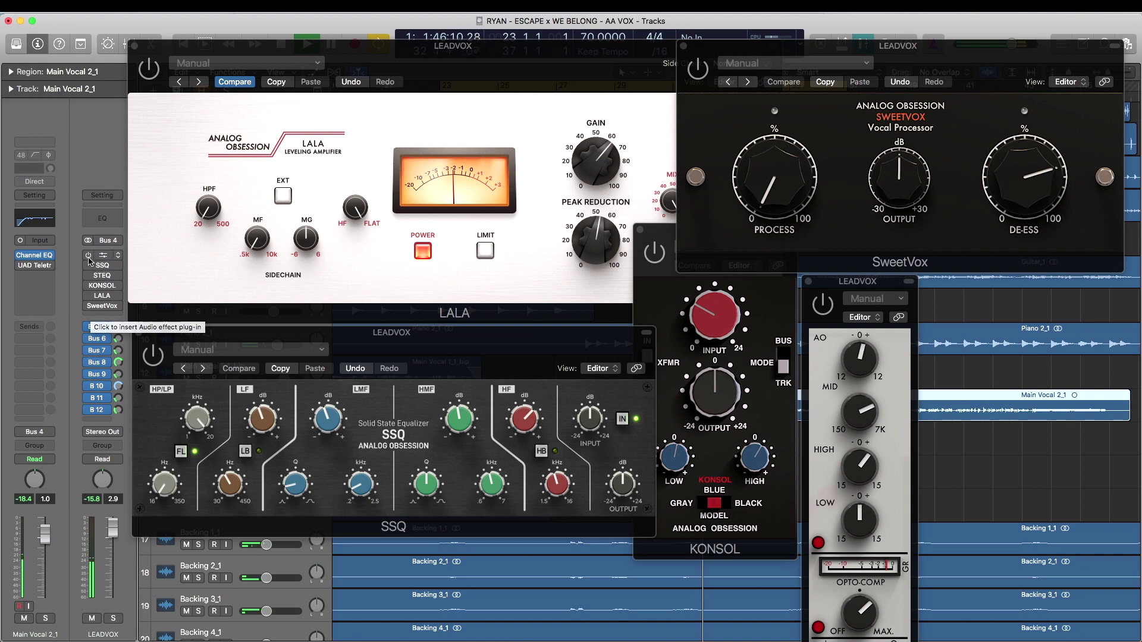
pyautogui.moveTo(88, 259)
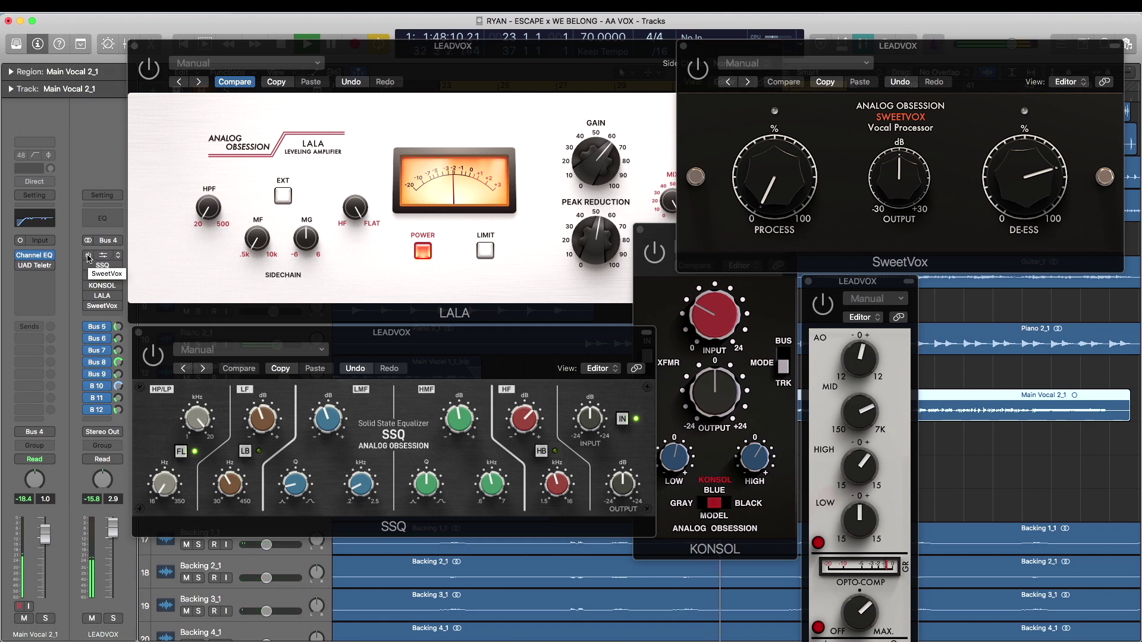
pyautogui.moveTo(88, 257); pyautogui.dragTo(90, 309)
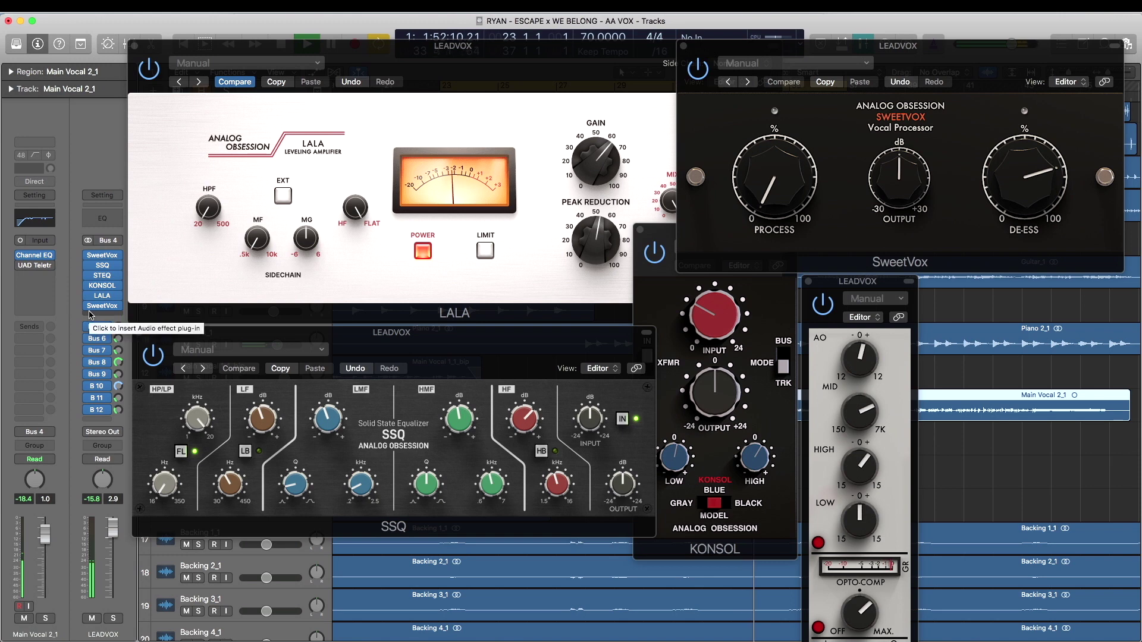
pyautogui.moveTo(92, 297)
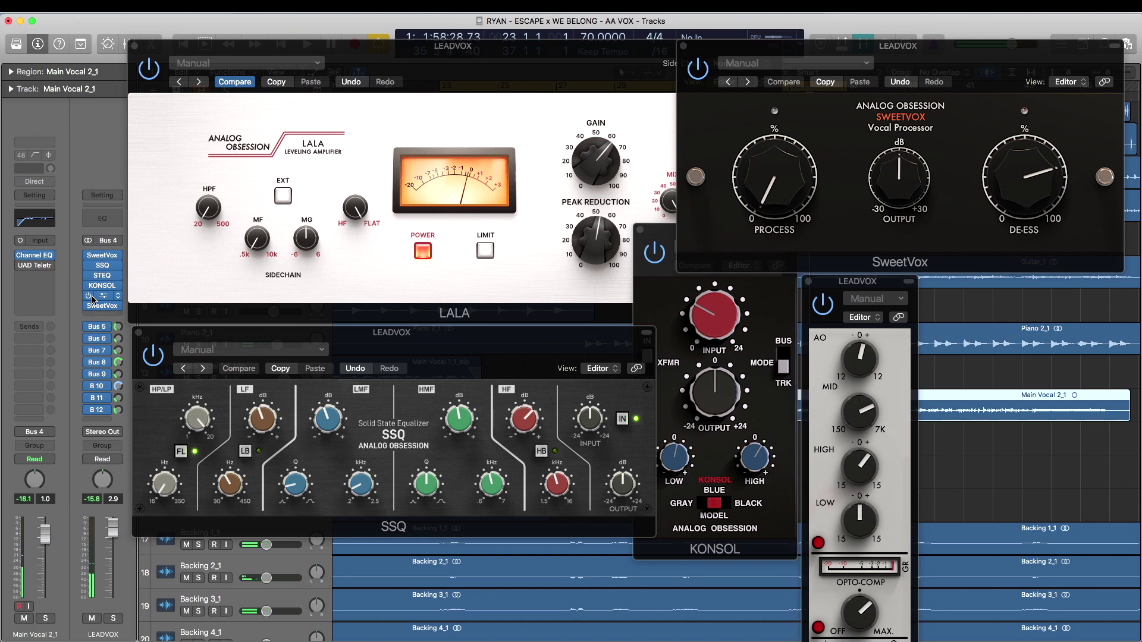
# Close the open LALA, SSQ, KONSOL, SweetVox and STEQ plug-in windows.
pyautogui.click(134, 46)
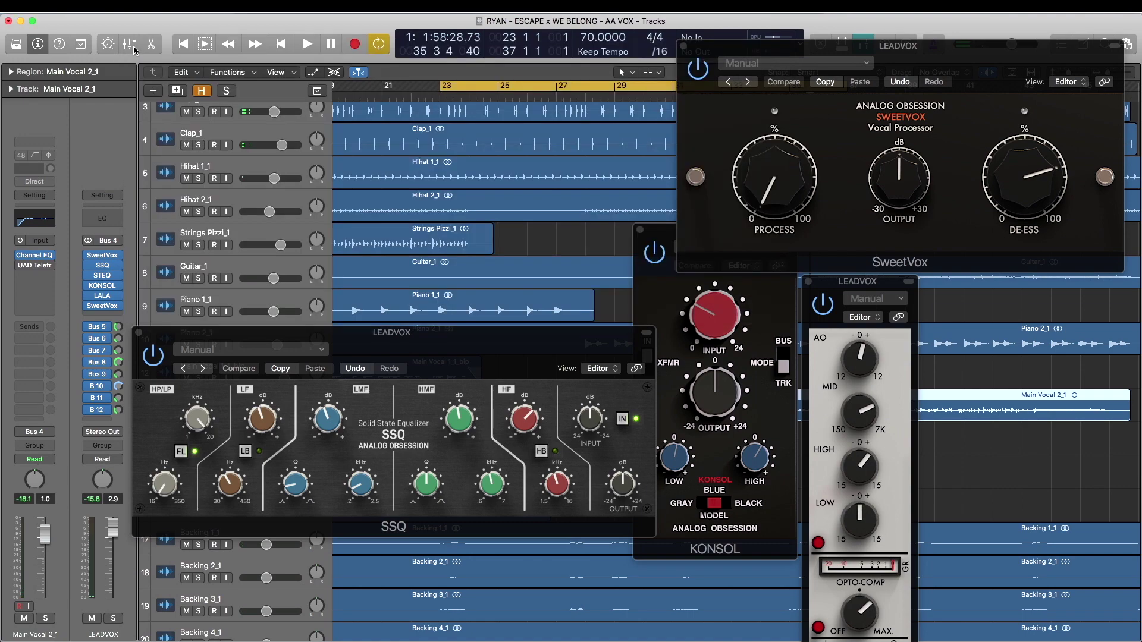
pyautogui.click(139, 333)
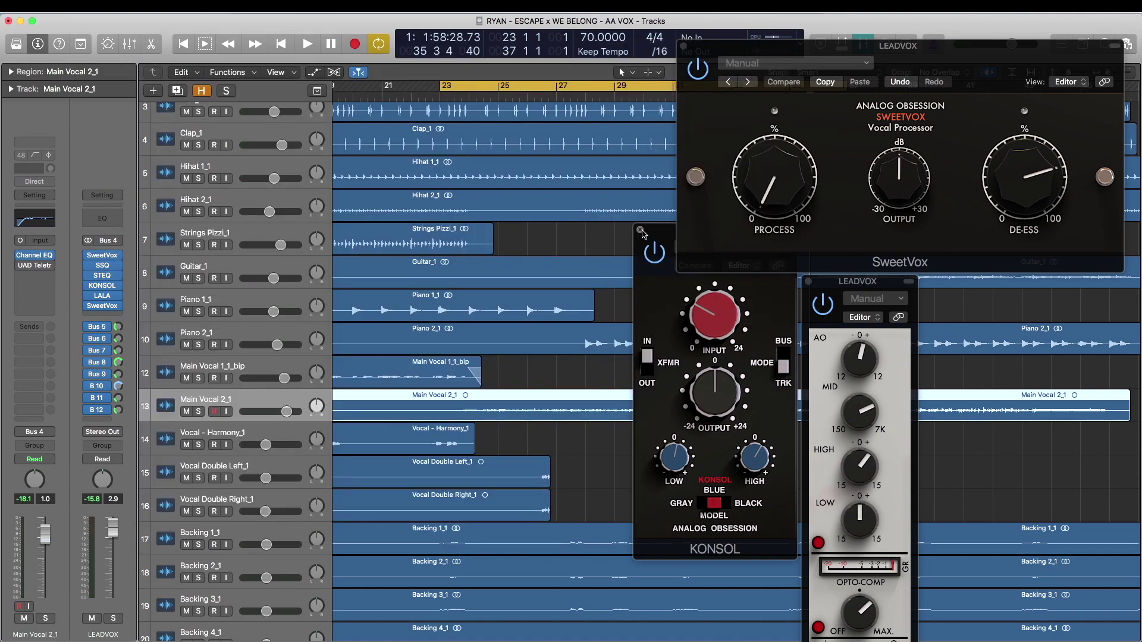
pyautogui.click(640, 230)
pyautogui.click(684, 45)
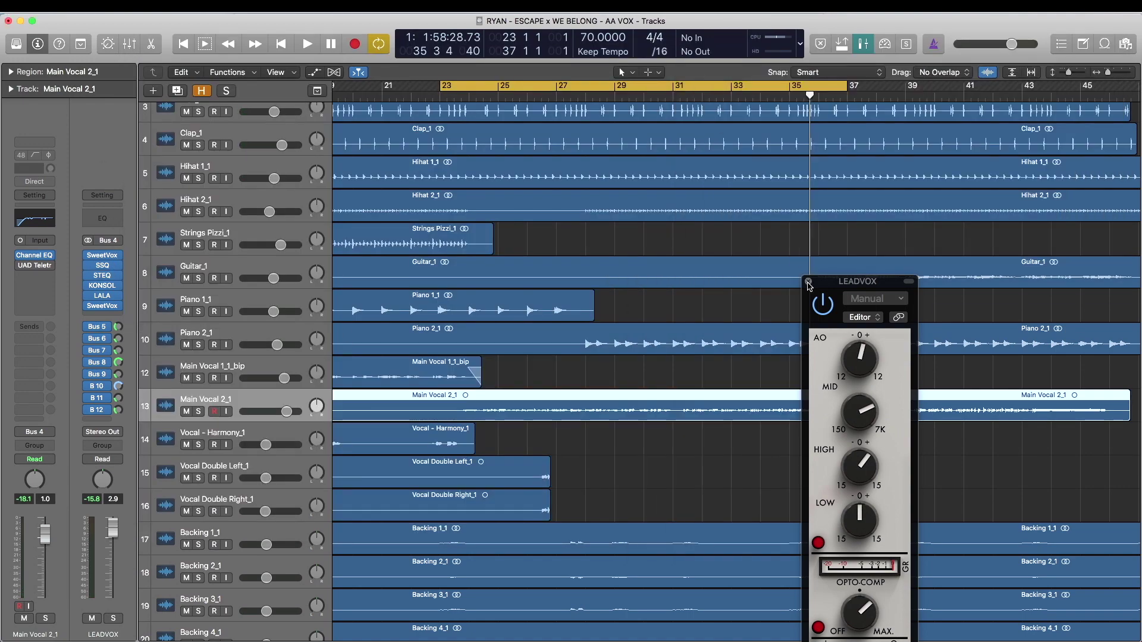
pyautogui.click(808, 282)
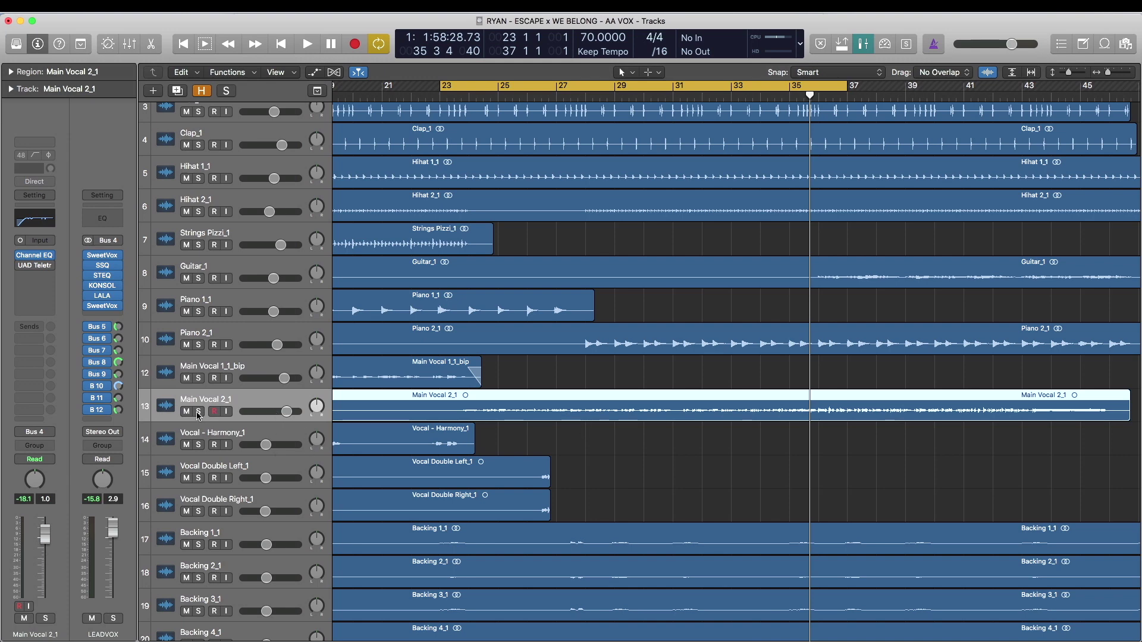
# Solo the LEADVOX channel and play it, comparing all six insert plug-ins on, bypassed and re-enabled.
pyautogui.click(113, 618)
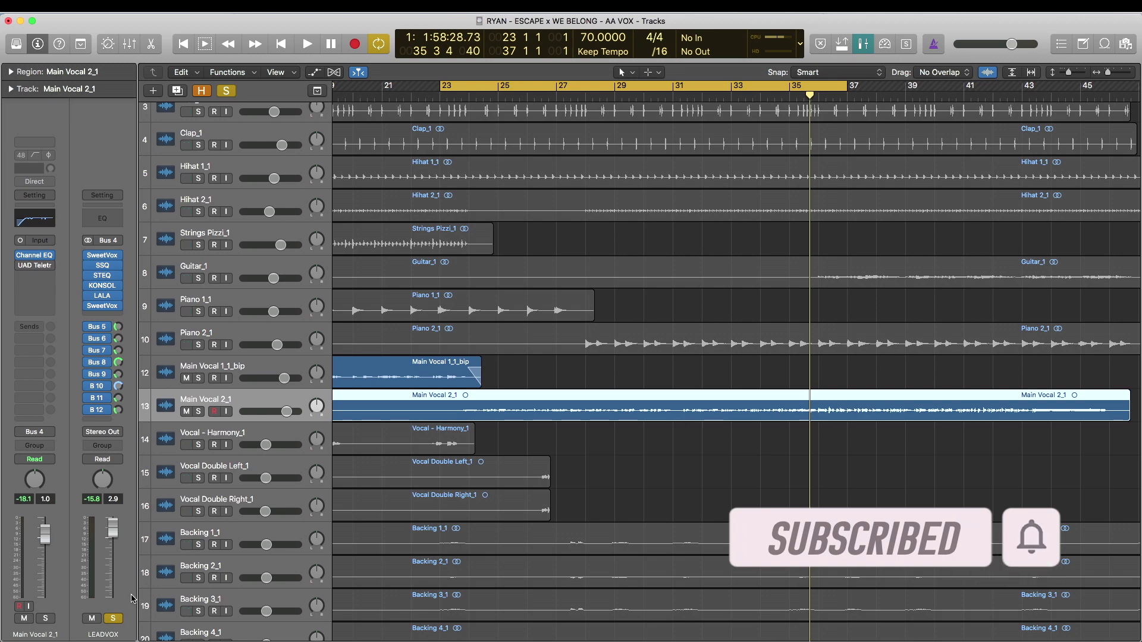
pyautogui.press('space')
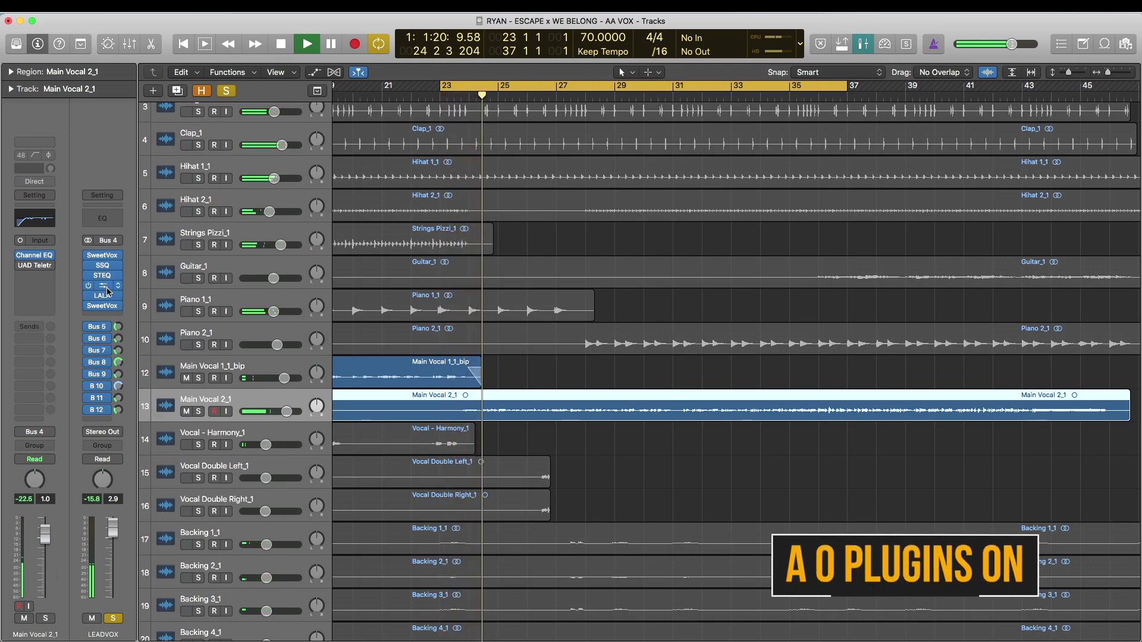
pyautogui.moveTo(88, 257)
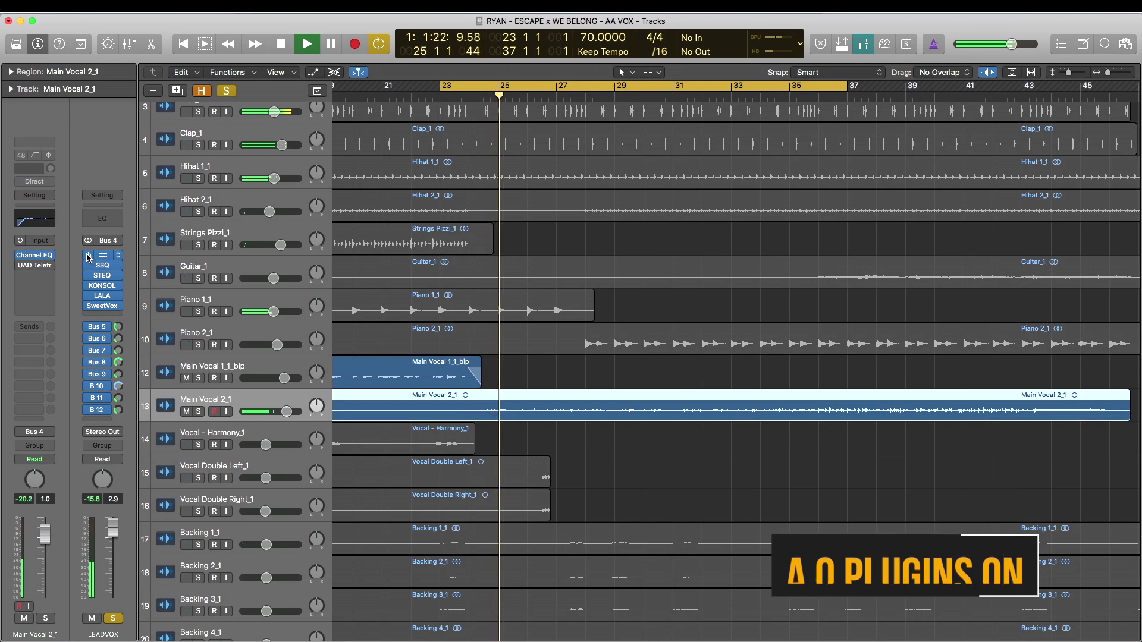
pyautogui.keyDown('alt'); pyautogui.click(88, 257); pyautogui.keyUp('alt')
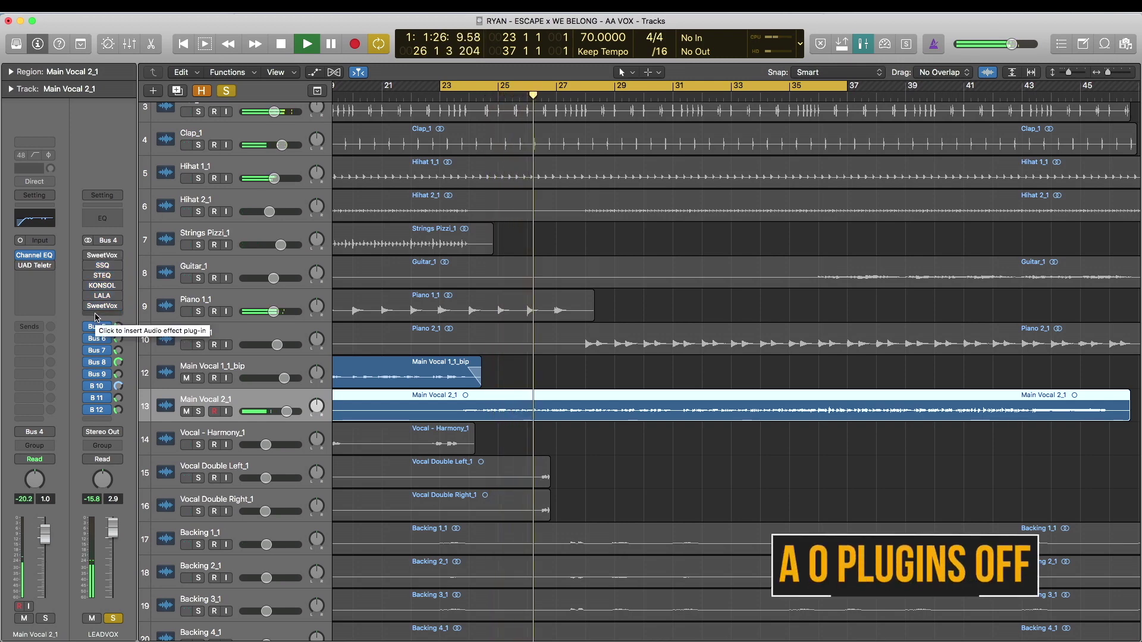
pyautogui.moveTo(89, 257)
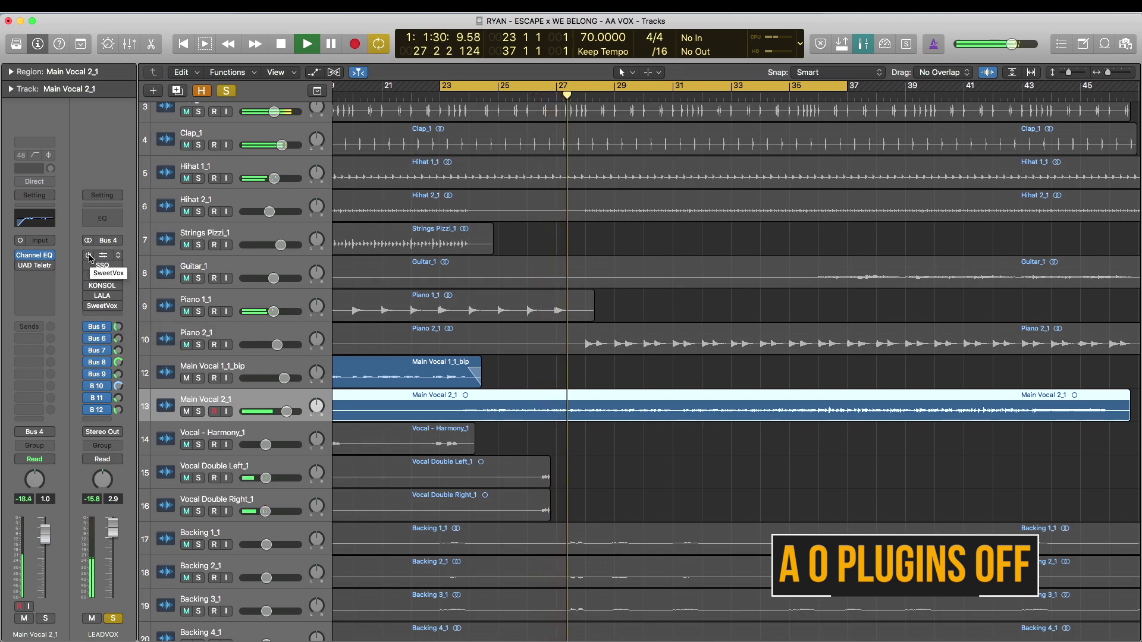
pyautogui.moveTo(89, 256); pyautogui.dragTo(91, 309)
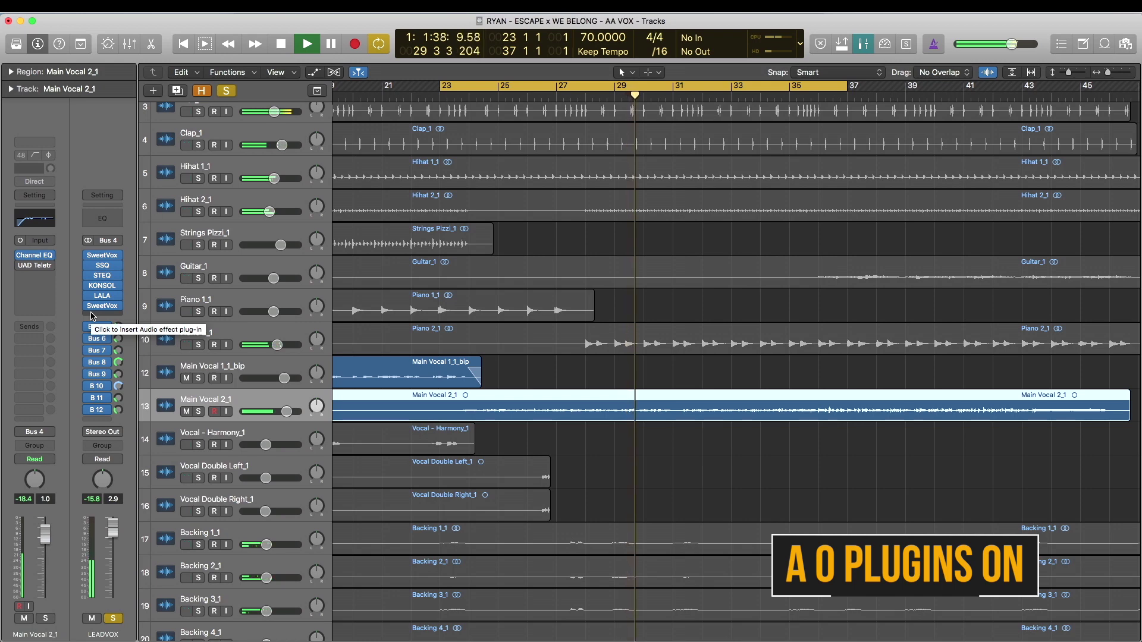
# Bypass all LEADVOX sends from Bus 5 to Bus 12 and replay the vocal, comparing the six inserts bypassed and re-enabled.
pyautogui.press('space')
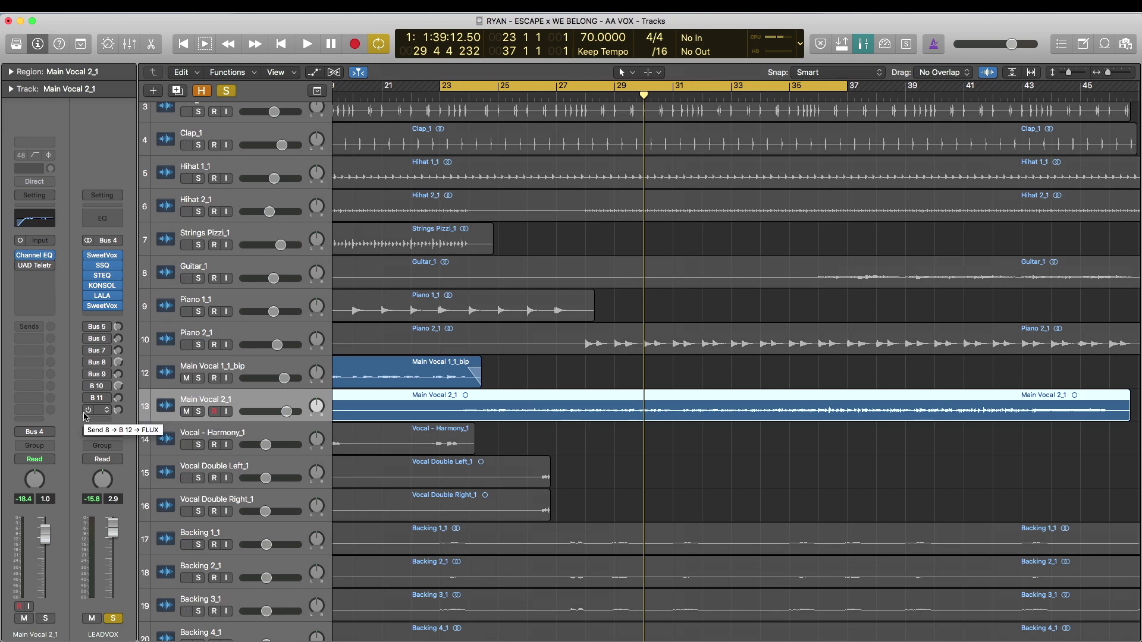
pyautogui.press('space')
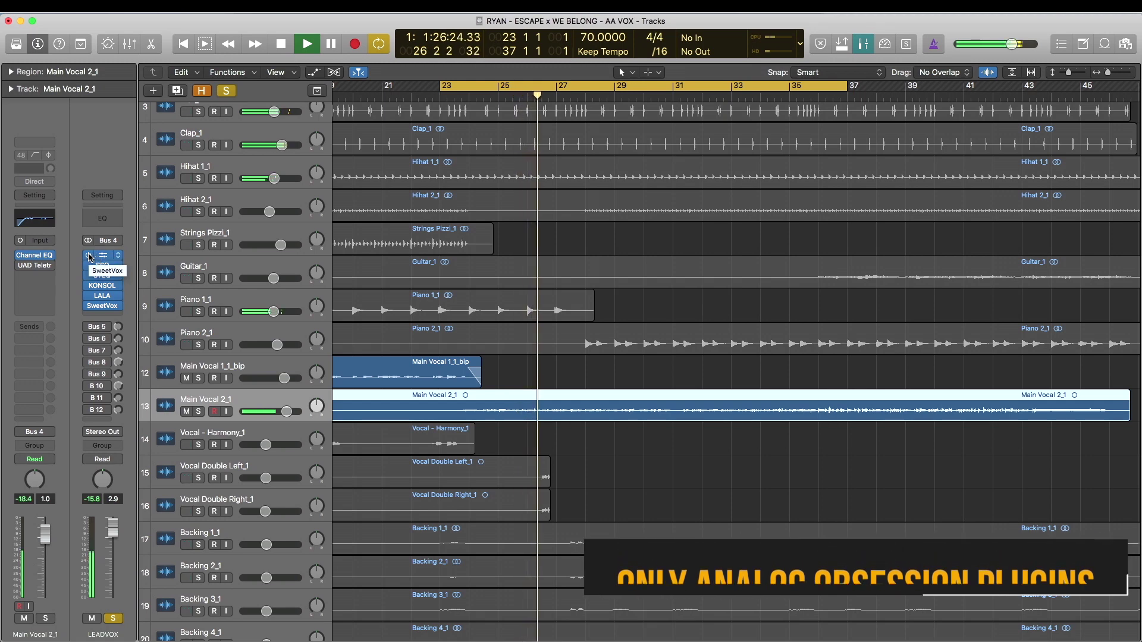
pyautogui.moveTo(90, 257); pyautogui.dragTo(88, 309)
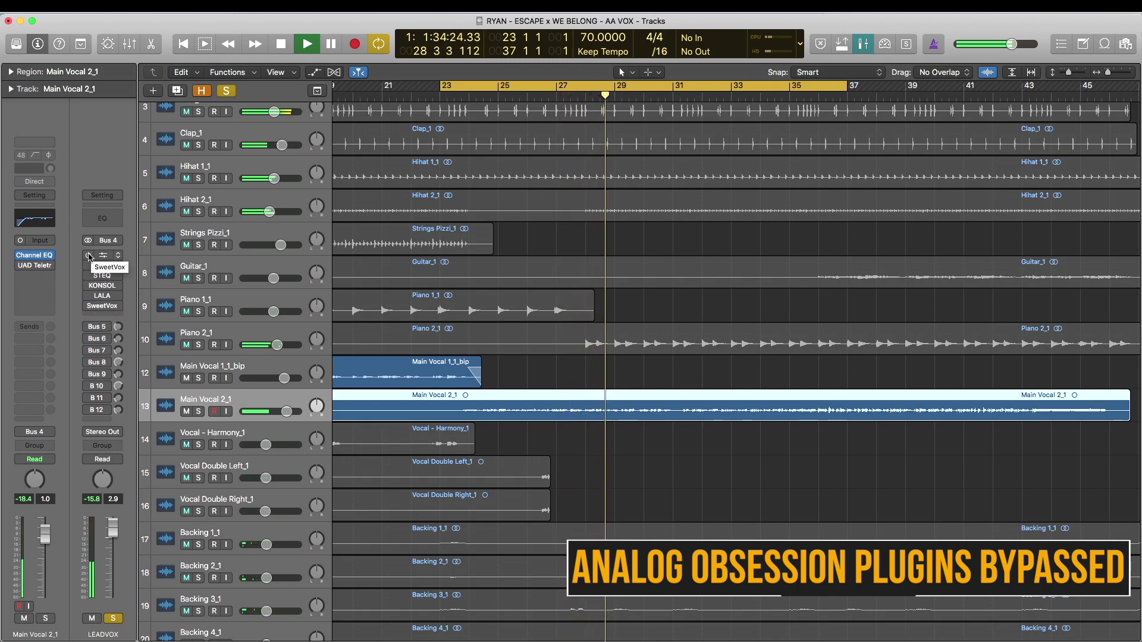
pyautogui.keyDown('alt'); pyautogui.click(88, 255); pyautogui.keyUp('alt')
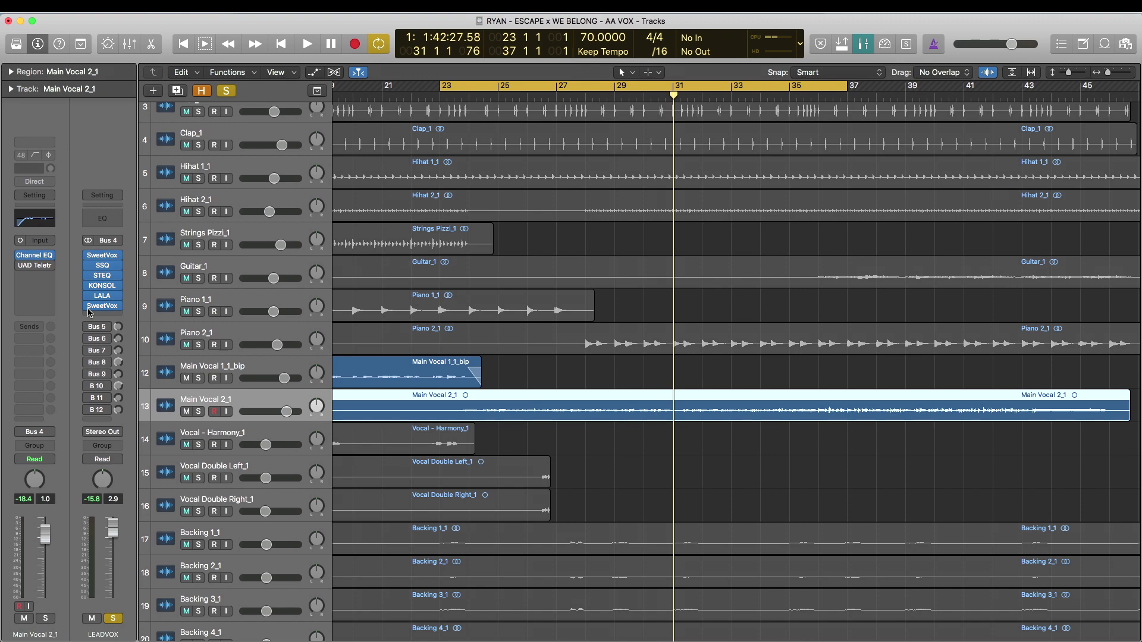
# Open the first SweetVox plug-in on LEADVOX, examine its Process, Output and De-Ess settings, and close it.
pyautogui.click(104, 257)
pyautogui.moveTo(1001, 62); pyautogui.dragTo(746, 128)
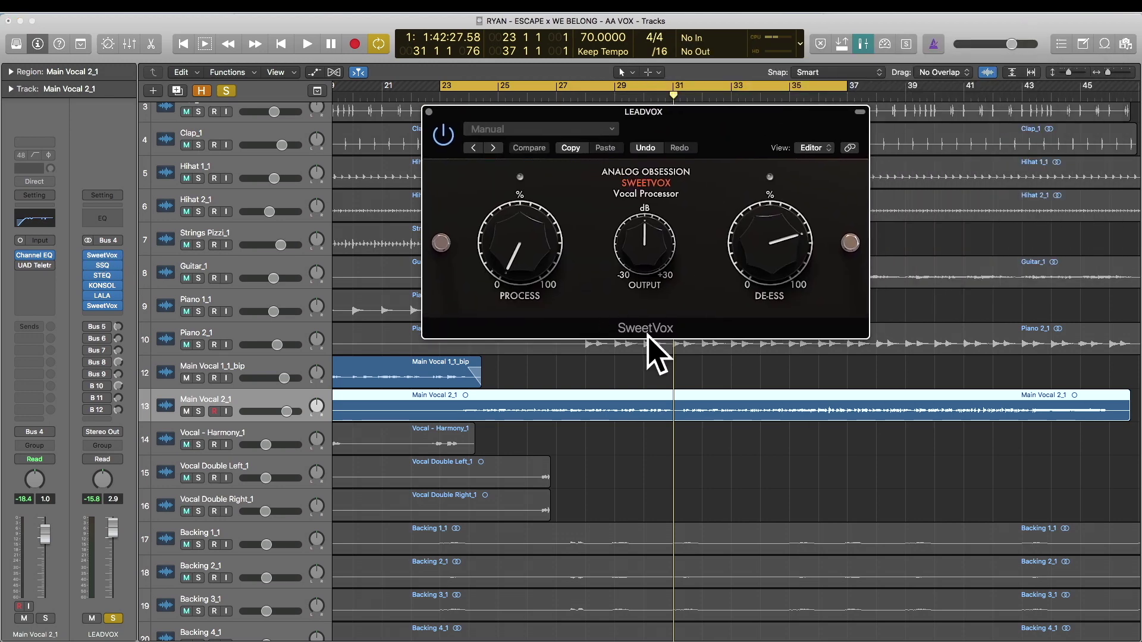
pyautogui.moveTo(501, 231)
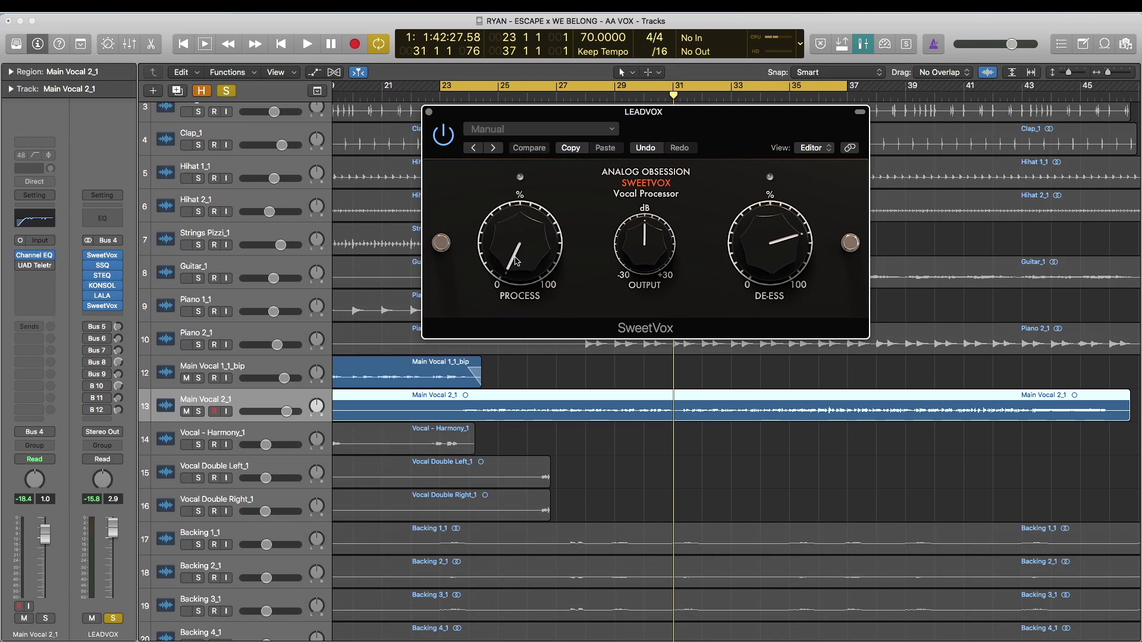
pyautogui.moveTo(518, 260)
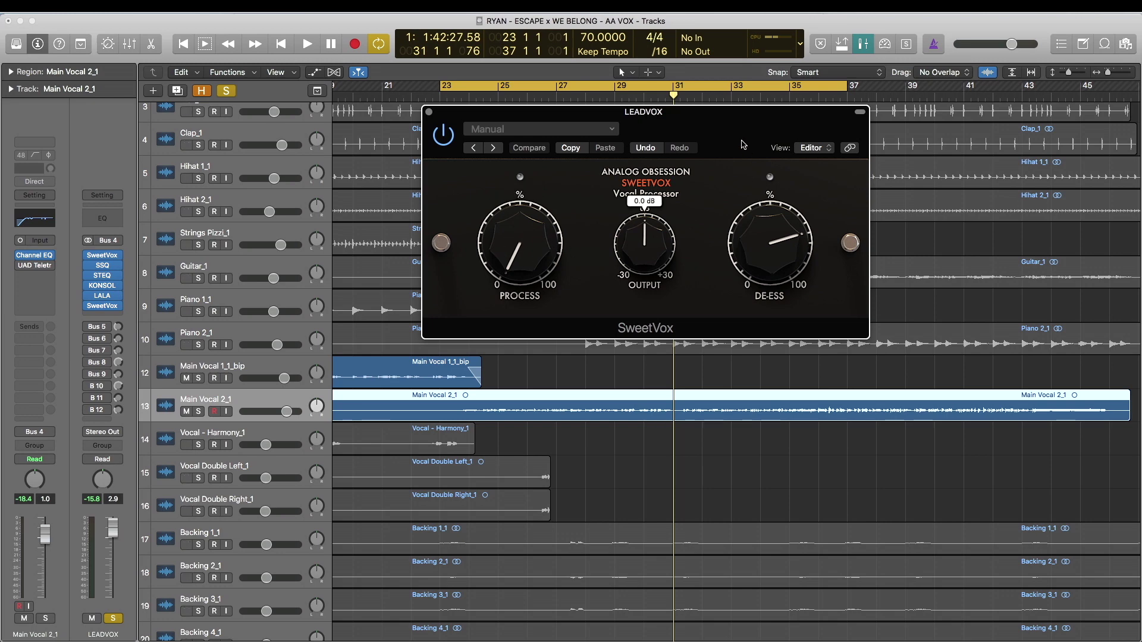
pyautogui.moveTo(764, 249)
pyautogui.click(429, 113)
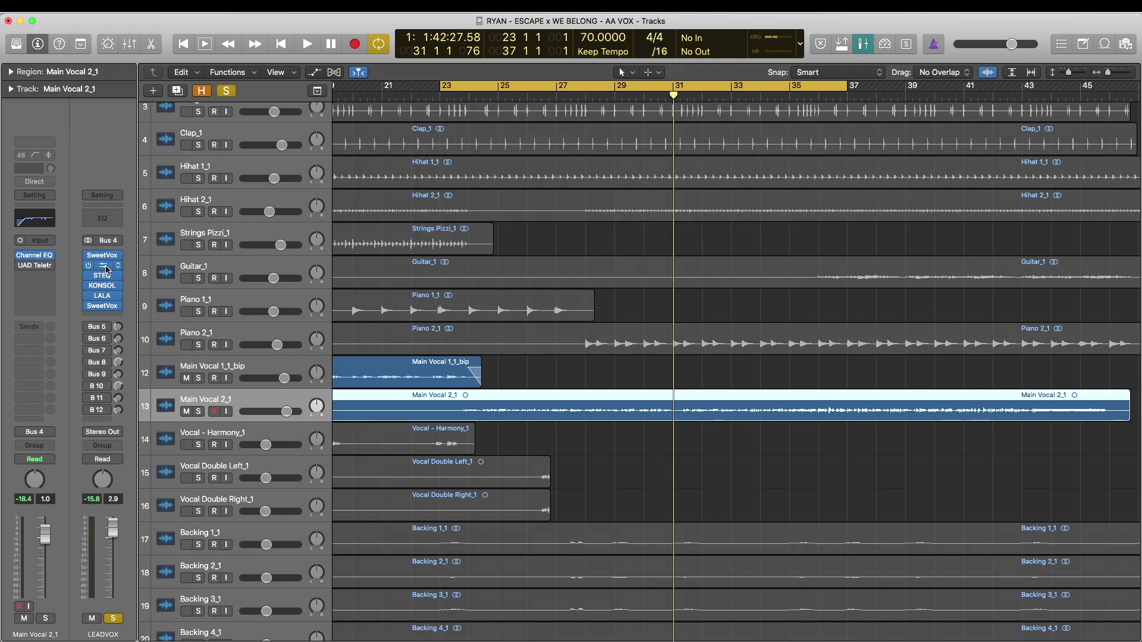
# Open the SSQ equalizer on LEADVOX and examine its HF, HMF, LMF, LF and high-pass settings.
pyautogui.click(103, 267)
pyautogui.moveTo(391, 343); pyautogui.dragTo(521, 215)
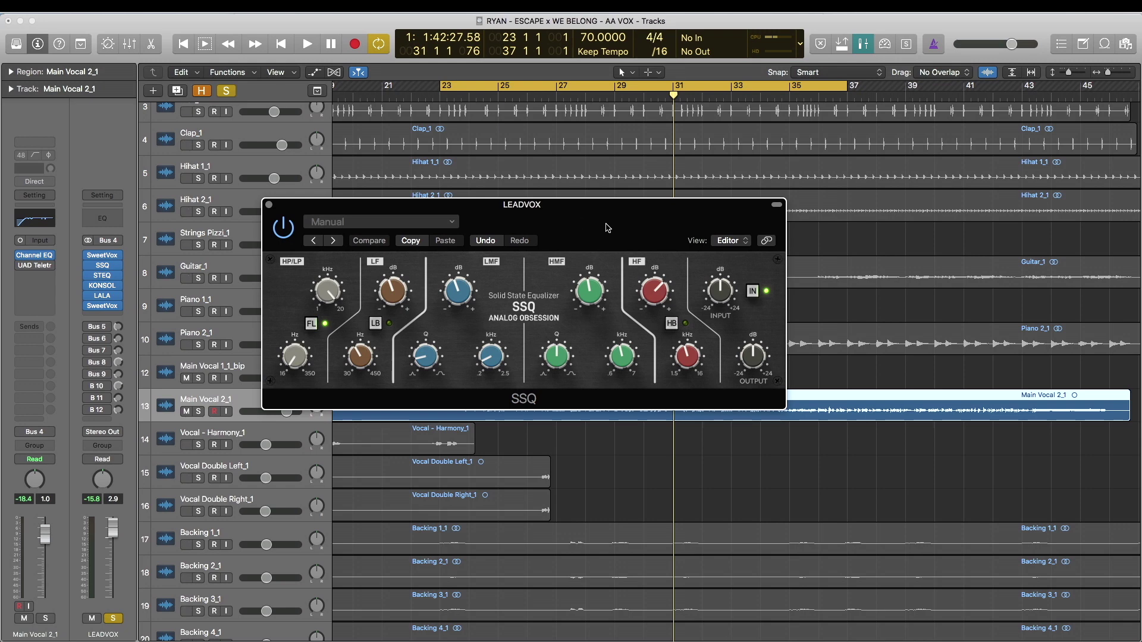
pyautogui.moveTo(647, 237); pyautogui.dragTo(655, 208)
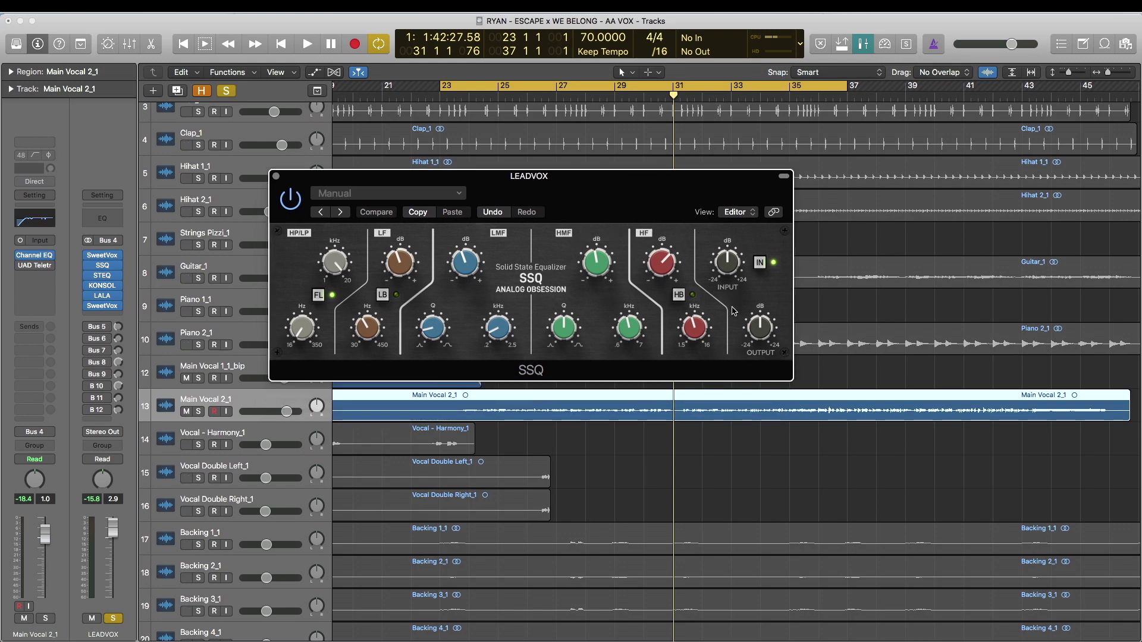
pyautogui.moveTo(697, 328)
pyautogui.moveTo(664, 268)
pyautogui.moveTo(601, 269)
pyautogui.moveTo(632, 338)
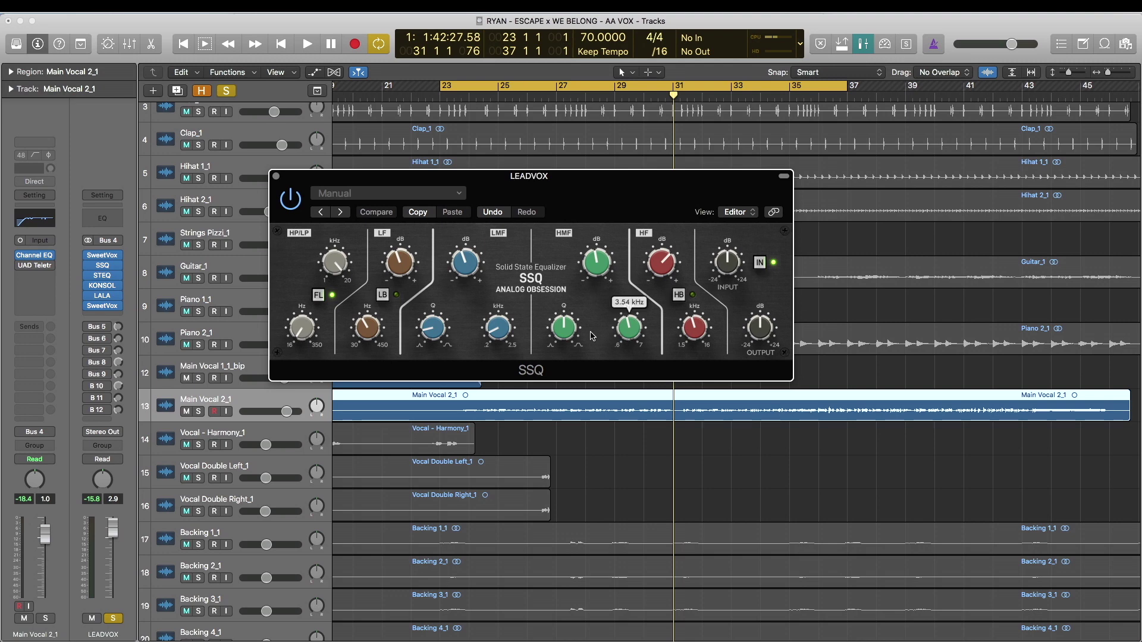
pyautogui.moveTo(493, 309)
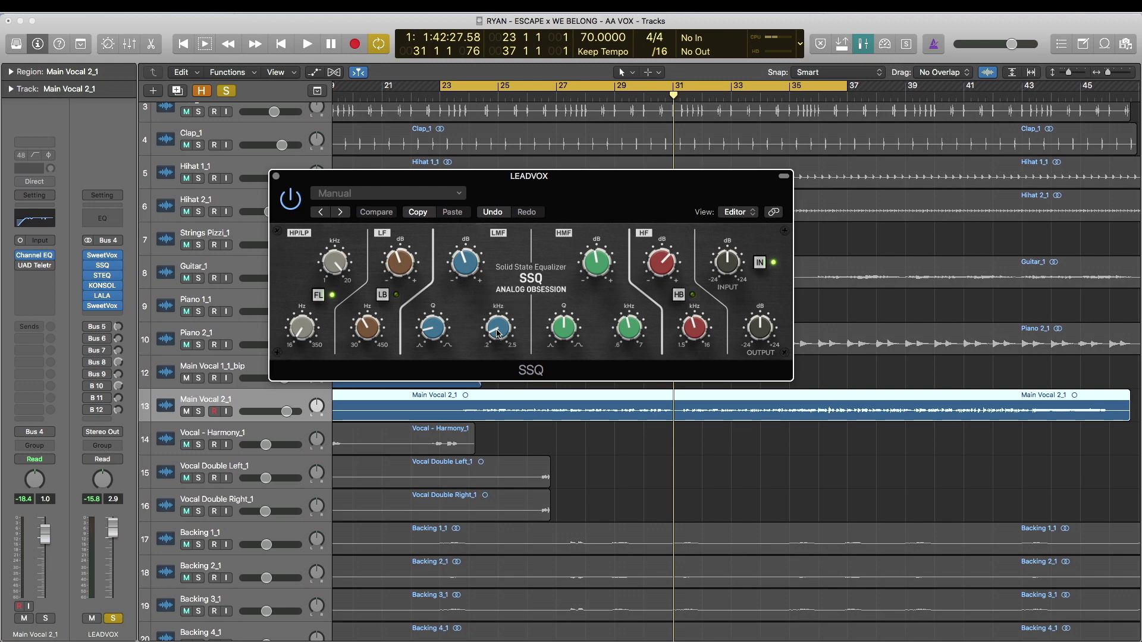
pyautogui.moveTo(415, 278)
pyautogui.moveTo(371, 327)
pyautogui.moveTo(302, 335)
# Check the Channel EQ curve on the Main Vocal 2_1 track, and close both the Channel EQ and SSQ windows.
pyautogui.click(29, 257)
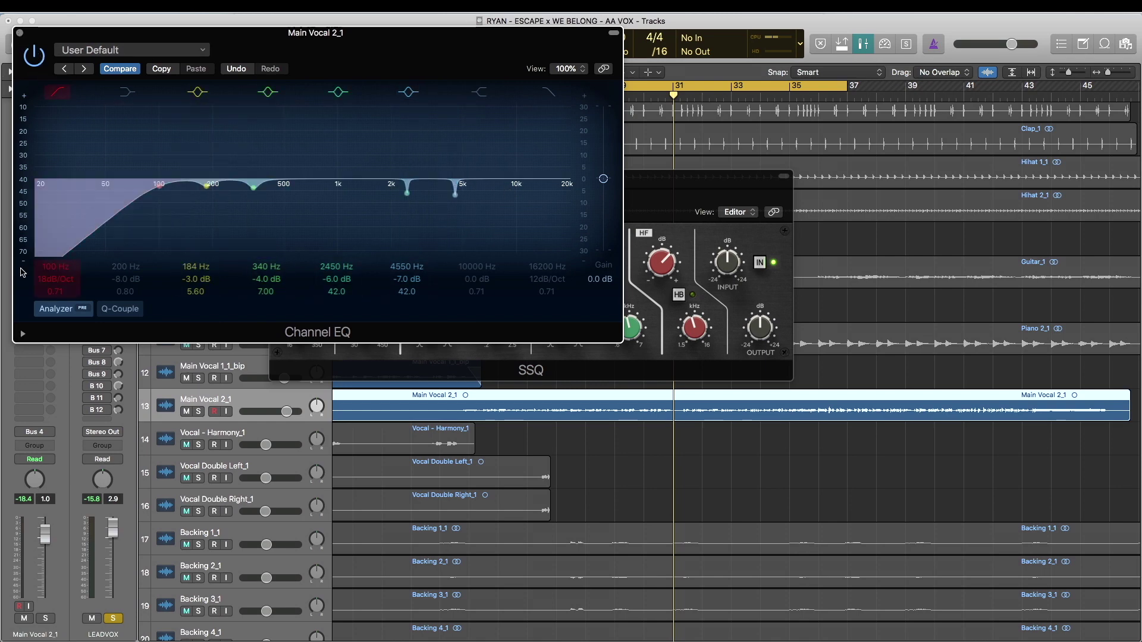
pyautogui.click(20, 33)
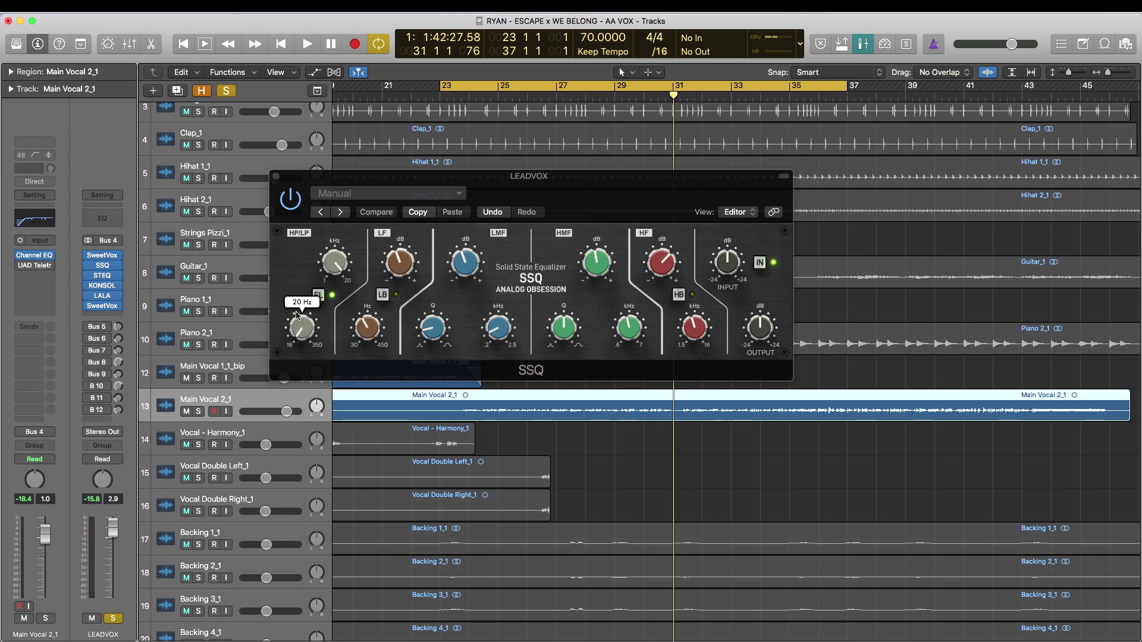
pyautogui.click(276, 176)
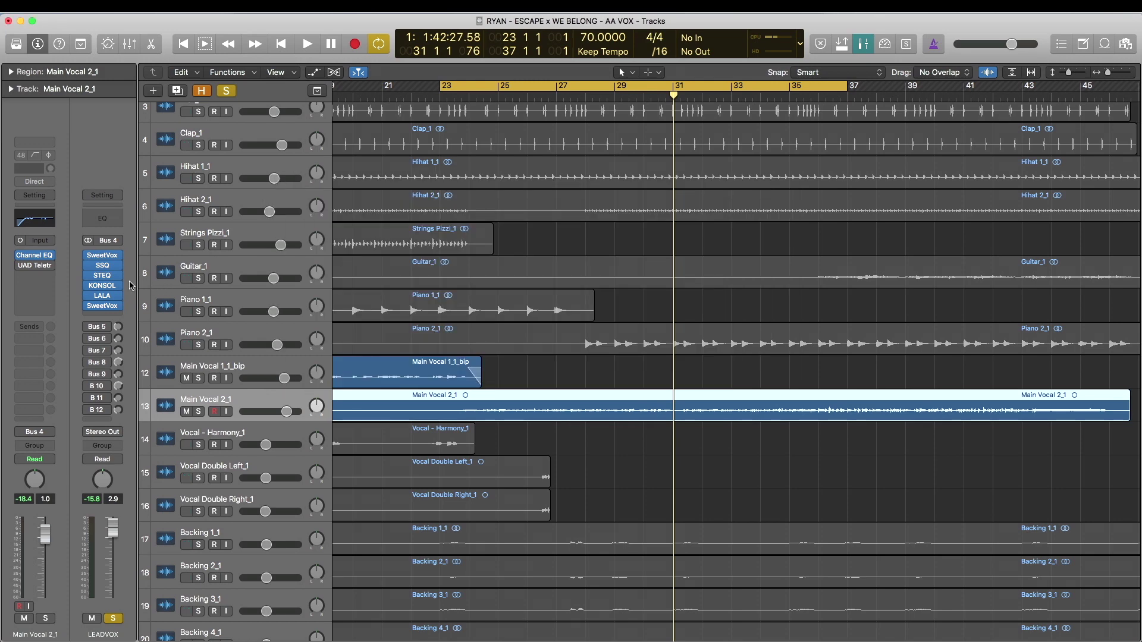
# Open the STEQ plug-in on LEADVOX and examine its AO, Mid, High, Low and Opto-Comp settings.
pyautogui.click(103, 277)
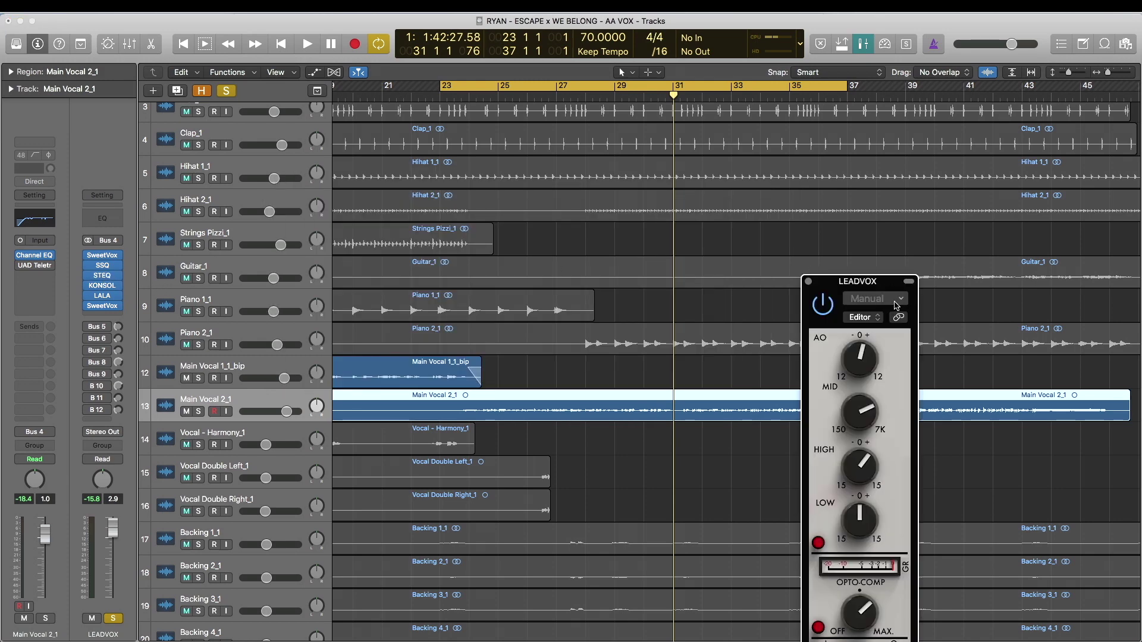
pyautogui.moveTo(873, 283); pyautogui.dragTo(762, 135)
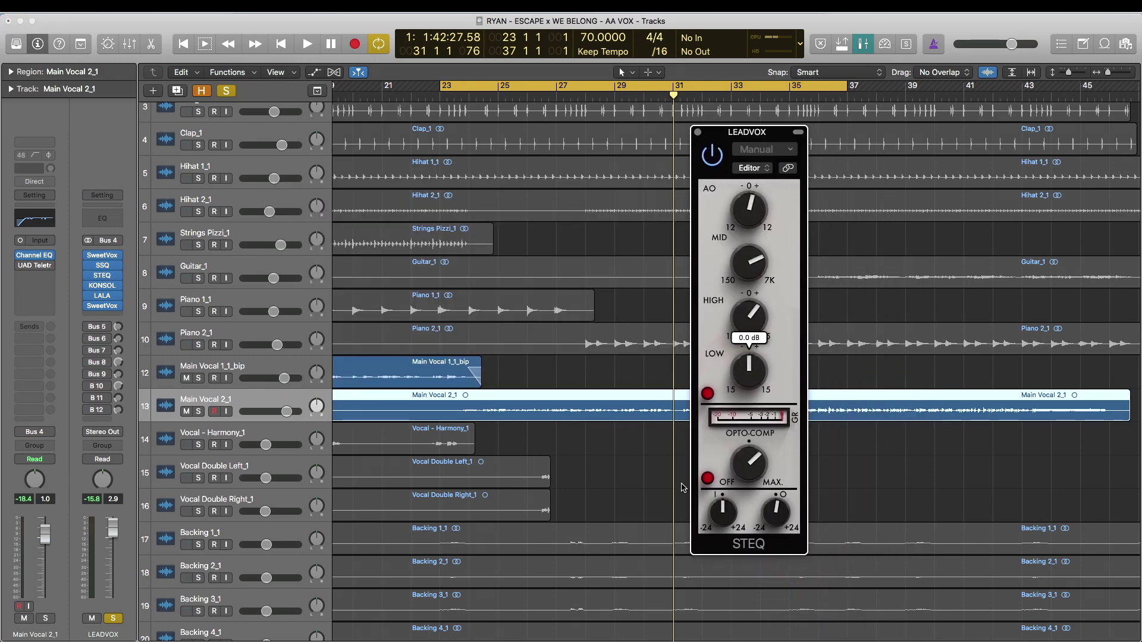
pyautogui.moveTo(753, 211)
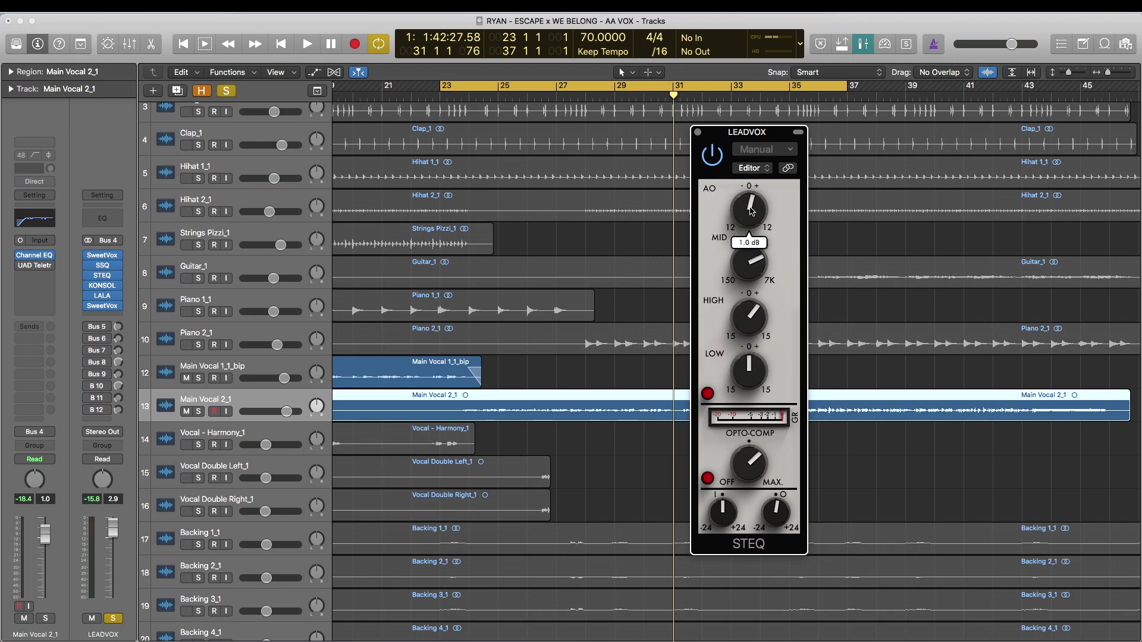
pyautogui.moveTo(757, 324)
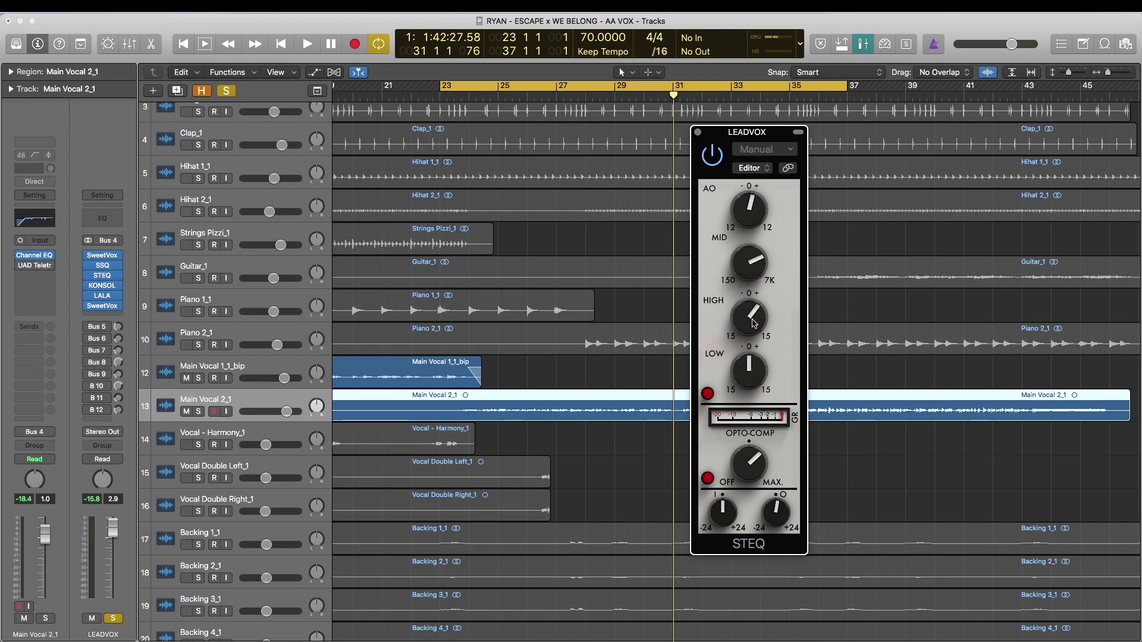
pyautogui.moveTo(756, 471)
# Replay the vocal with KONSOL, LALA and the last SweetVox bypassed, comparing SweetVox, SSQ and STEQ bypassed and active.
pyautogui.moveTo(88, 276); pyautogui.dragTo(88, 307)
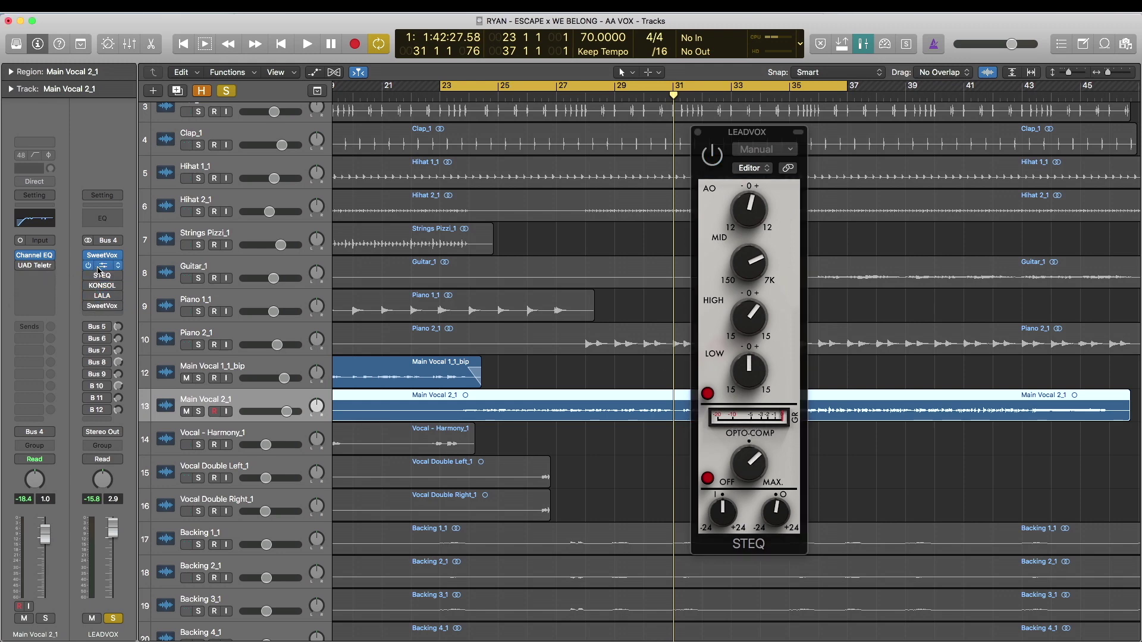
pyautogui.press('space')
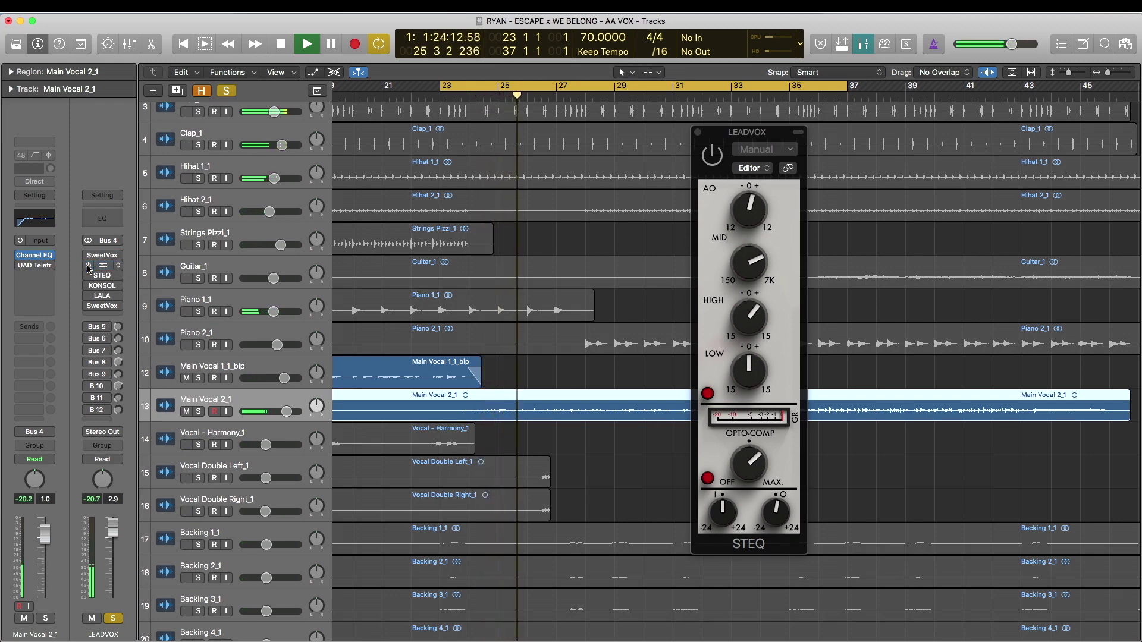
pyautogui.click(88, 266)
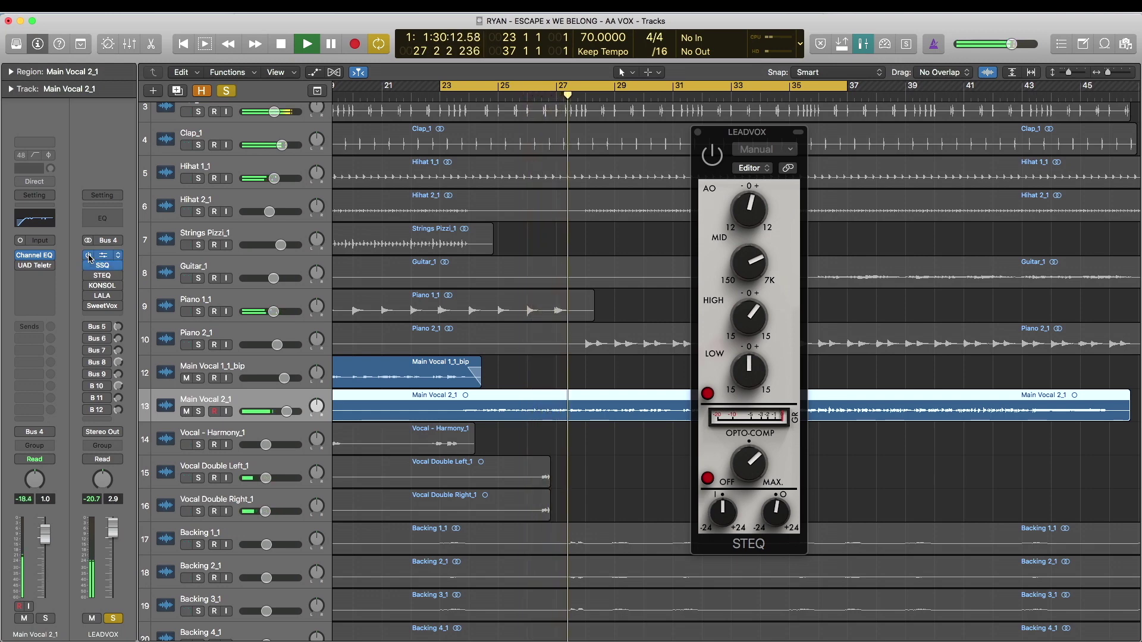
pyautogui.press('space')
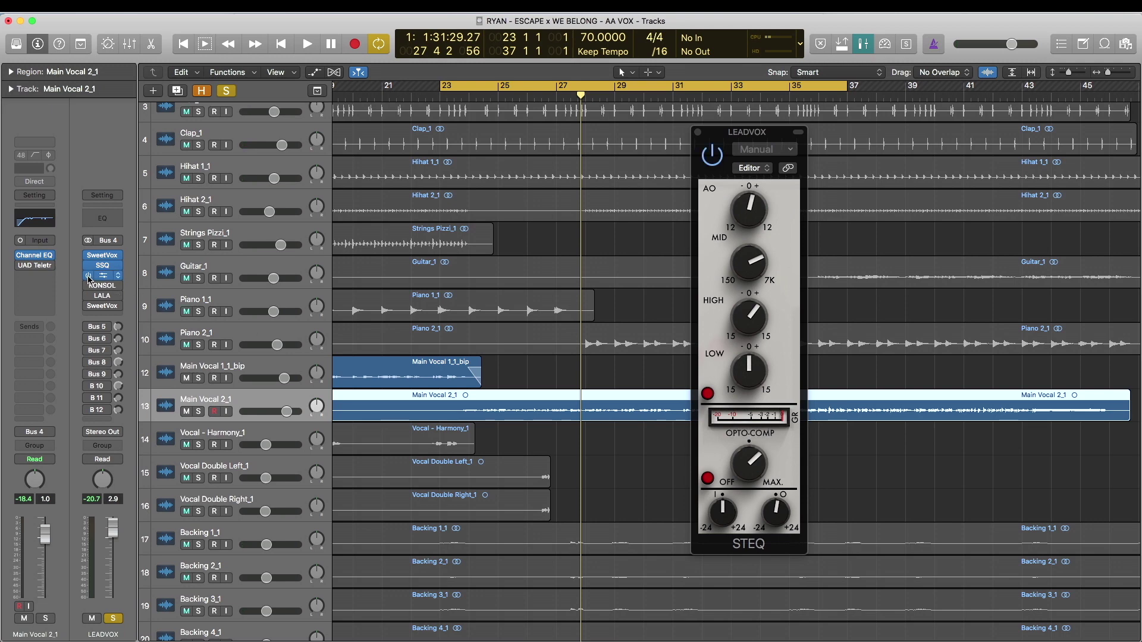
pyautogui.press('space')
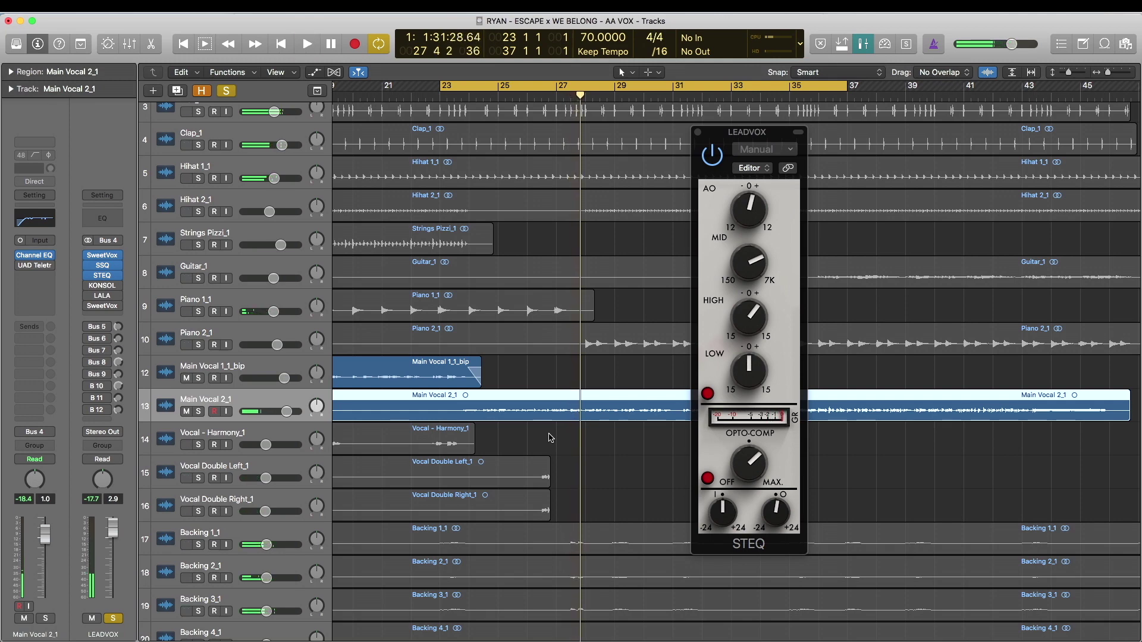
pyautogui.moveTo(750, 423)
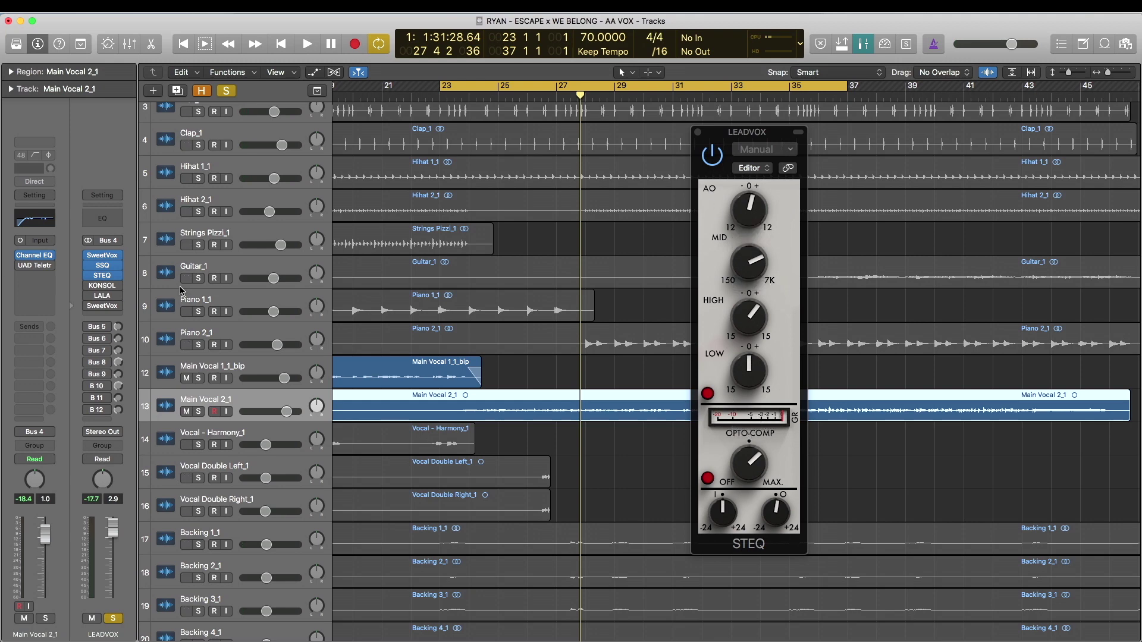
# Open and re-enable the KONSOL plug-in on LEADVOX, examine its Input, Output, Low and High settings, and close it.
pyautogui.click(103, 287)
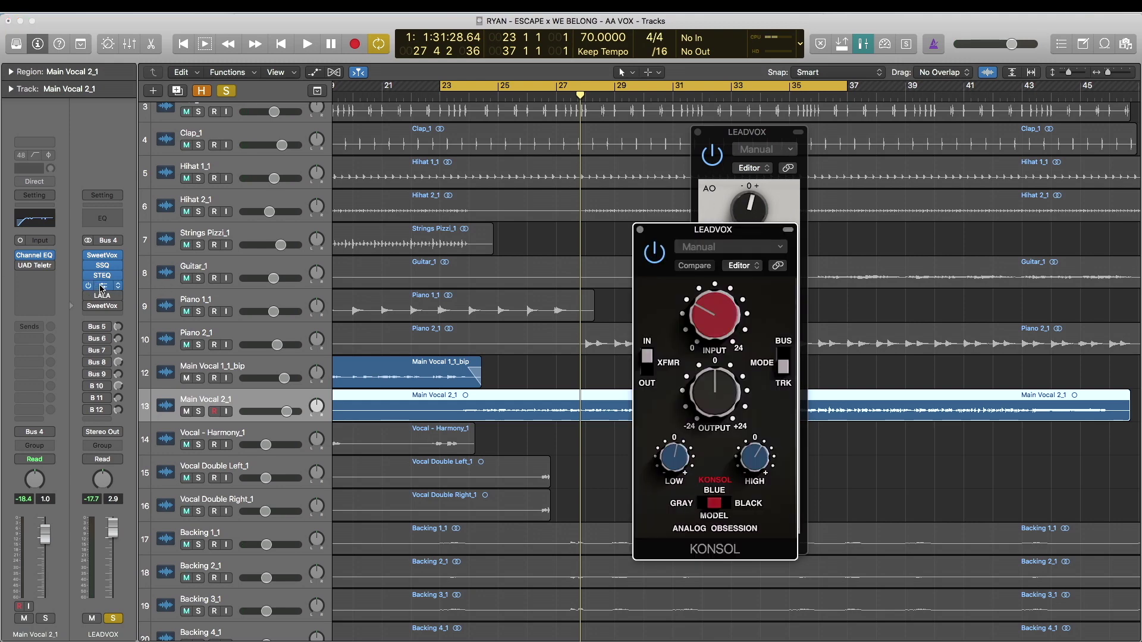
pyautogui.moveTo(735, 233); pyautogui.dragTo(658, 195)
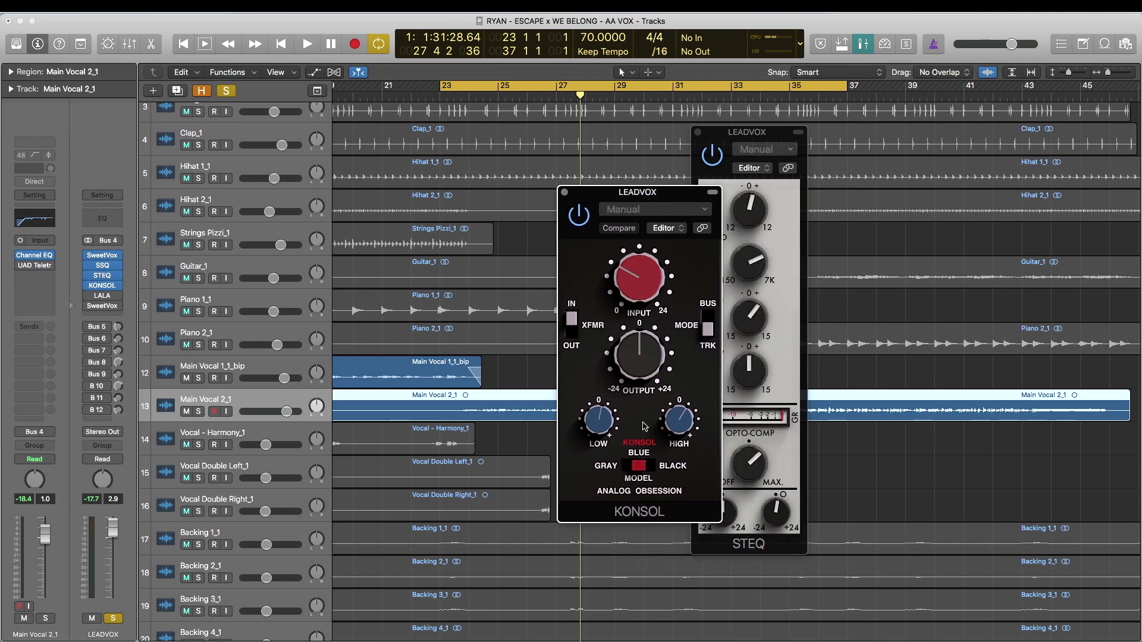
pyautogui.moveTo(682, 421)
pyautogui.moveTo(603, 425); pyautogui.dragTo(604, 422)
pyautogui.moveTo(636, 279)
pyautogui.click(566, 193)
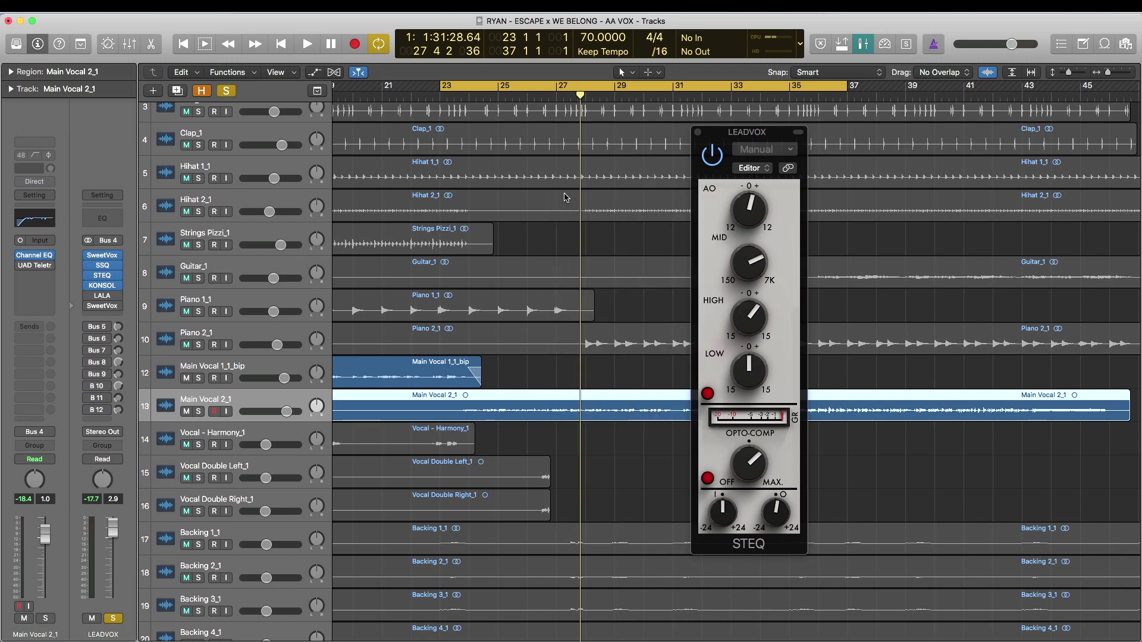
# Open and re-enable LALA on LEADVOX, close the STEQ window, and examine LALA's Gain and Peak Reduction settings during playback.
pyautogui.press('space')
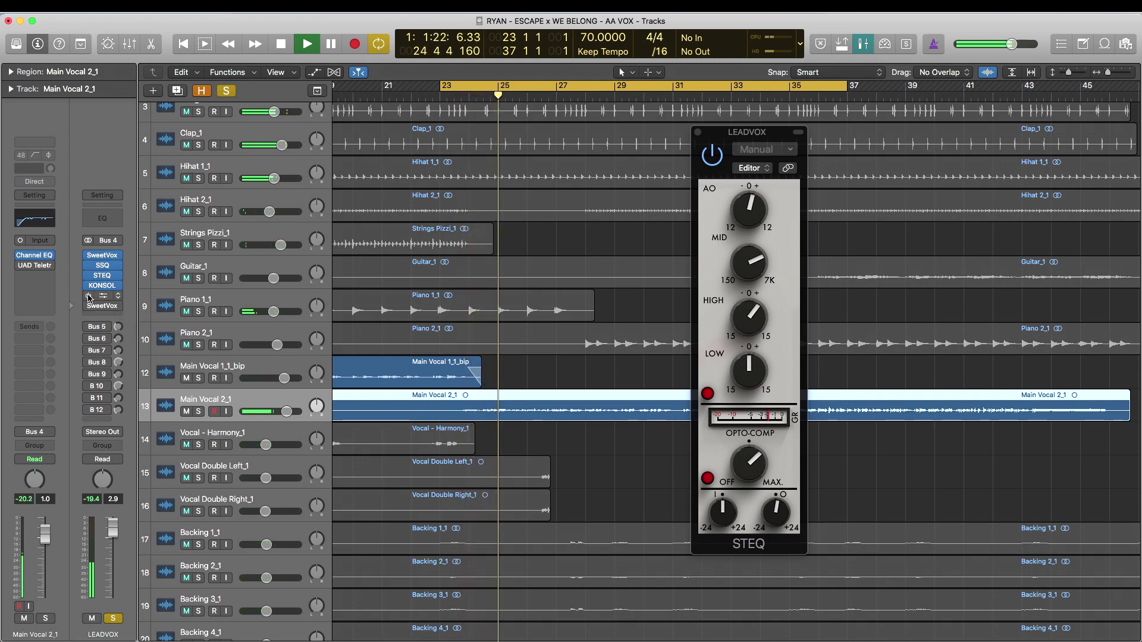
pyautogui.click(98, 296)
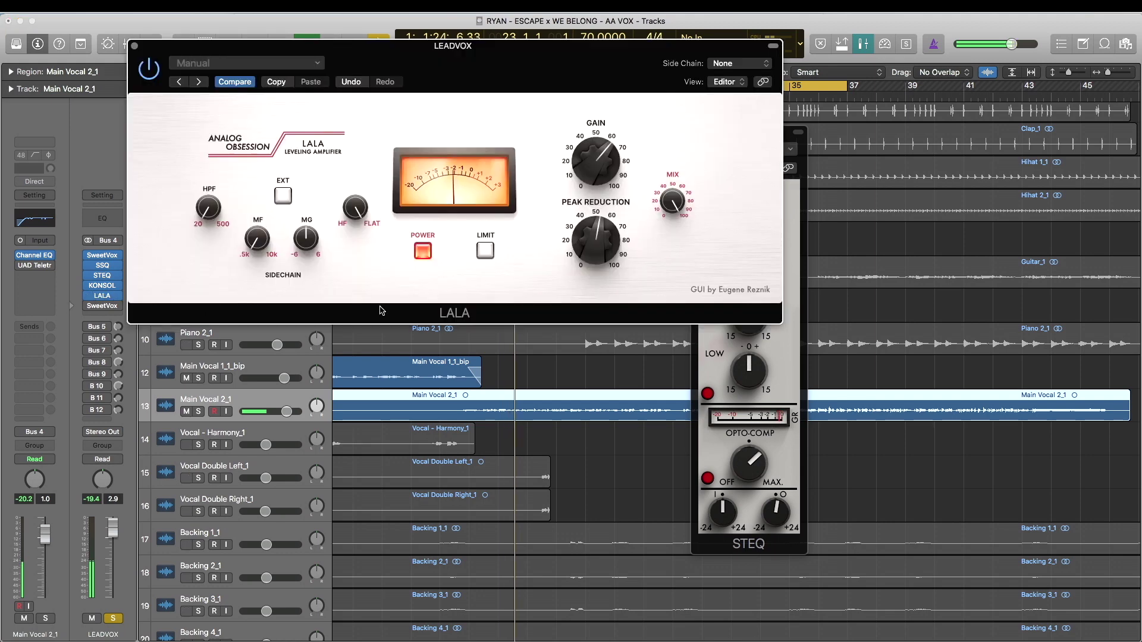
pyautogui.click(791, 133)
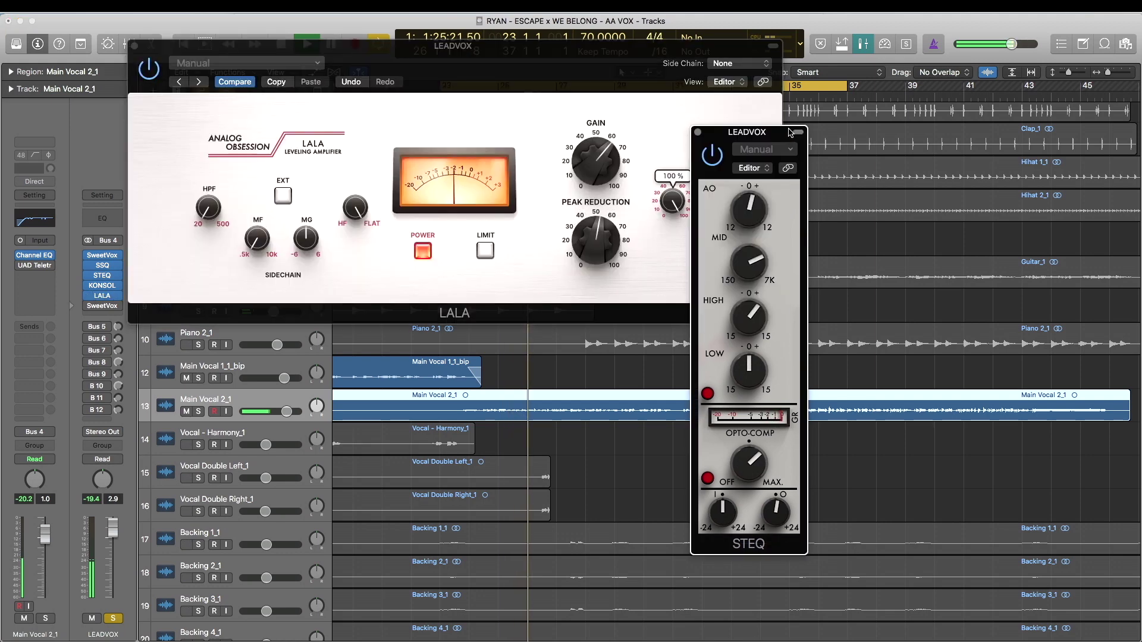
pyautogui.click(697, 132)
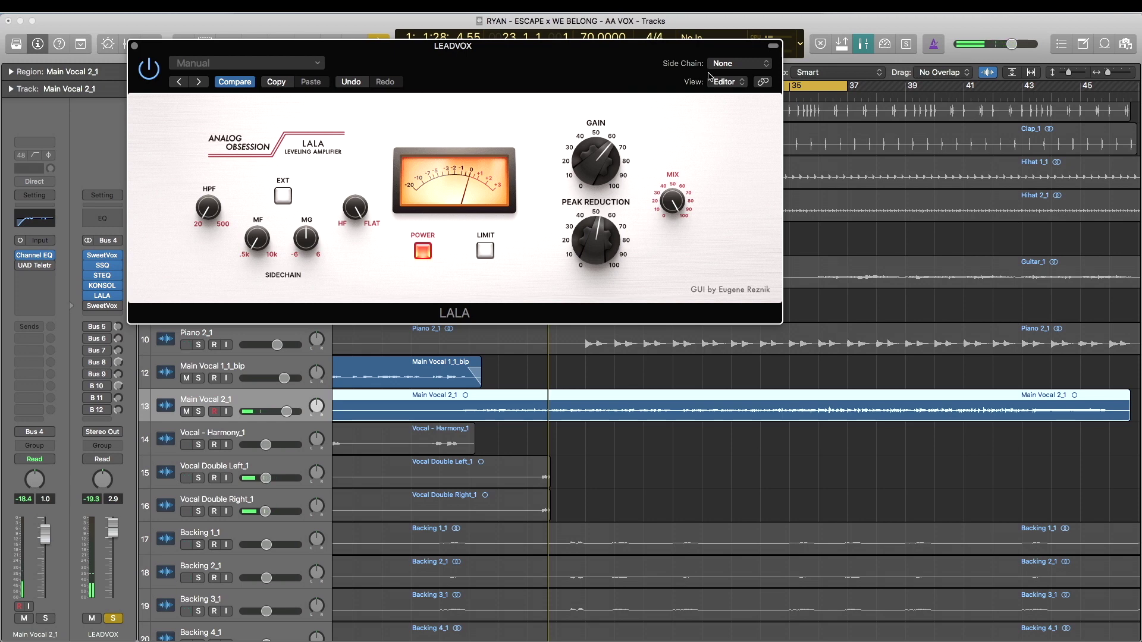
pyautogui.moveTo(551, 66); pyautogui.dragTo(689, 182)
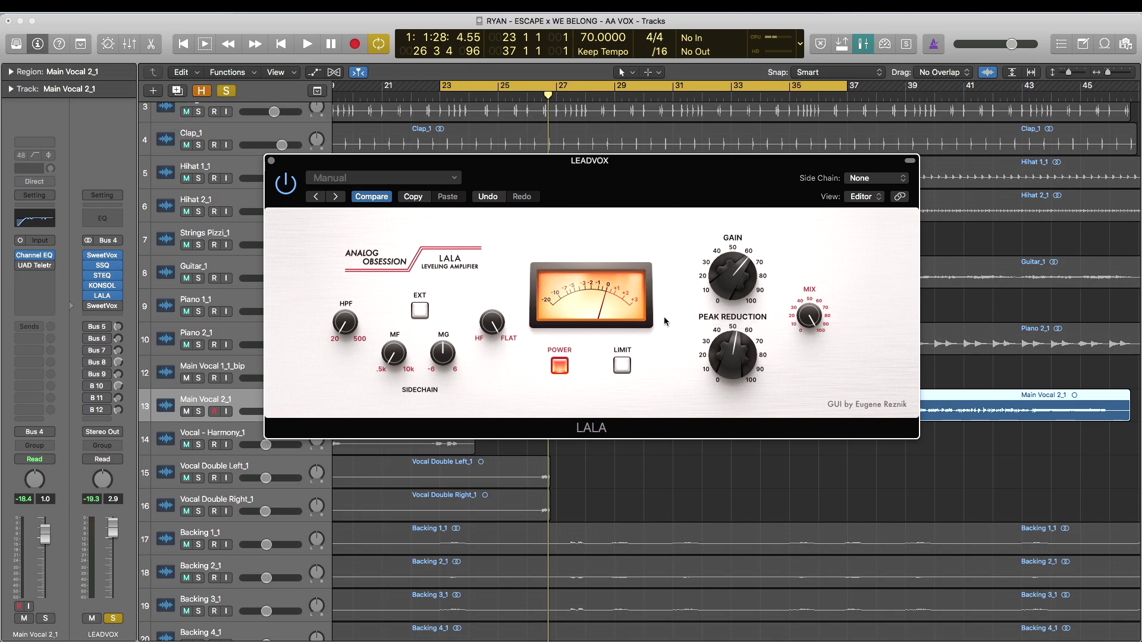
pyautogui.press('space')
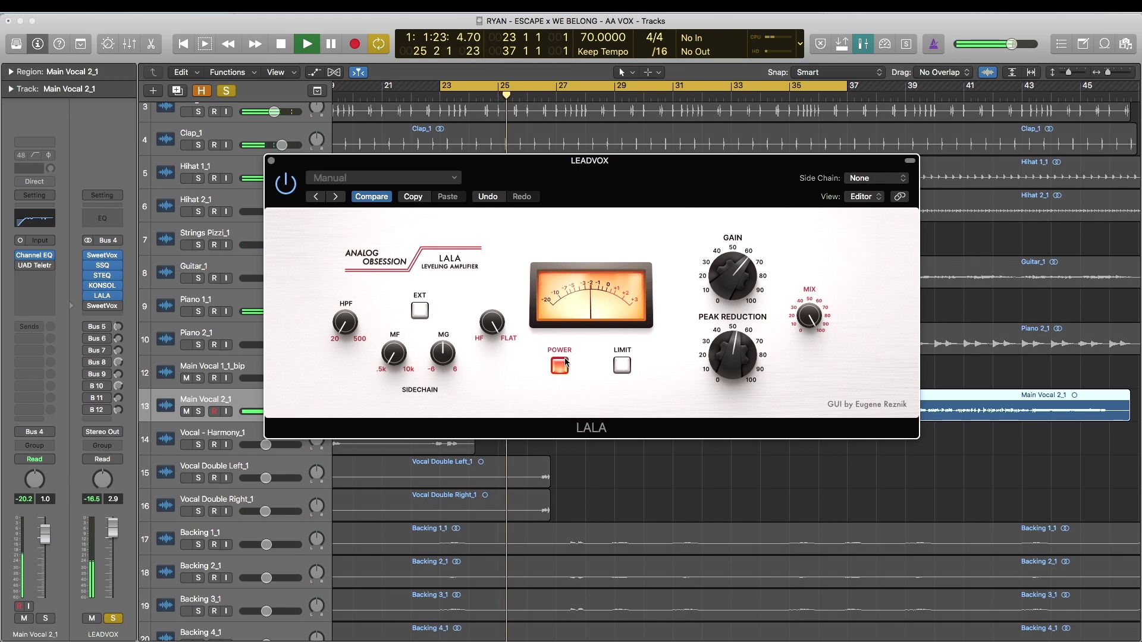
pyautogui.press('space')
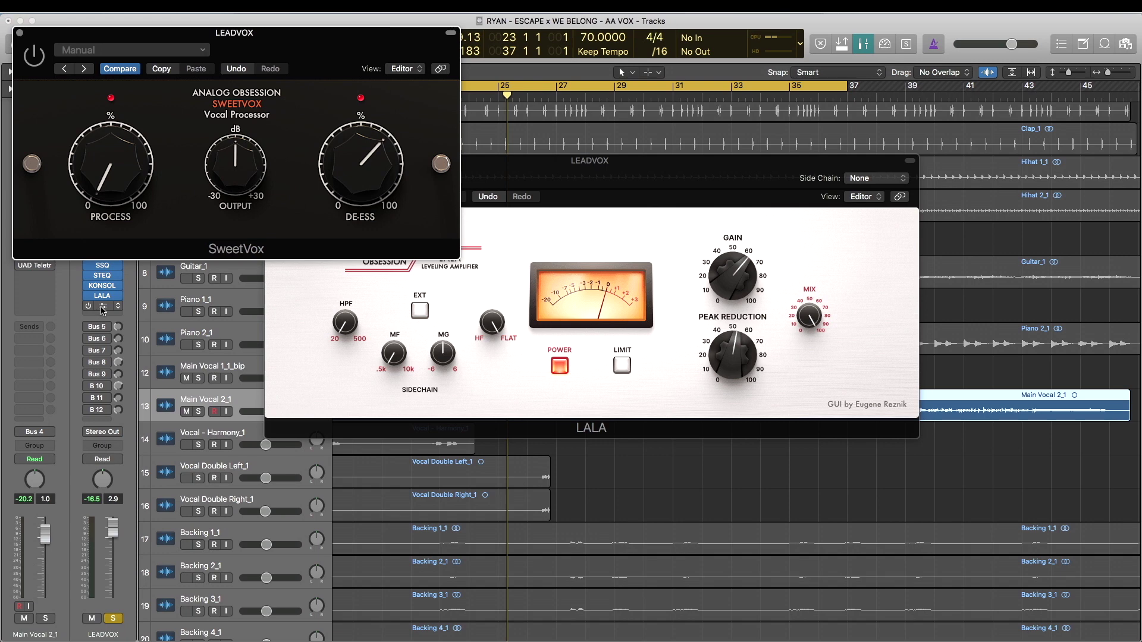
# Compare the De-Ess settings of the last and first SweetVox plug-ins on LEADVOX, and close all open plug-in windows.
pyautogui.moveTo(286, 33); pyautogui.dragTo(535, 240)
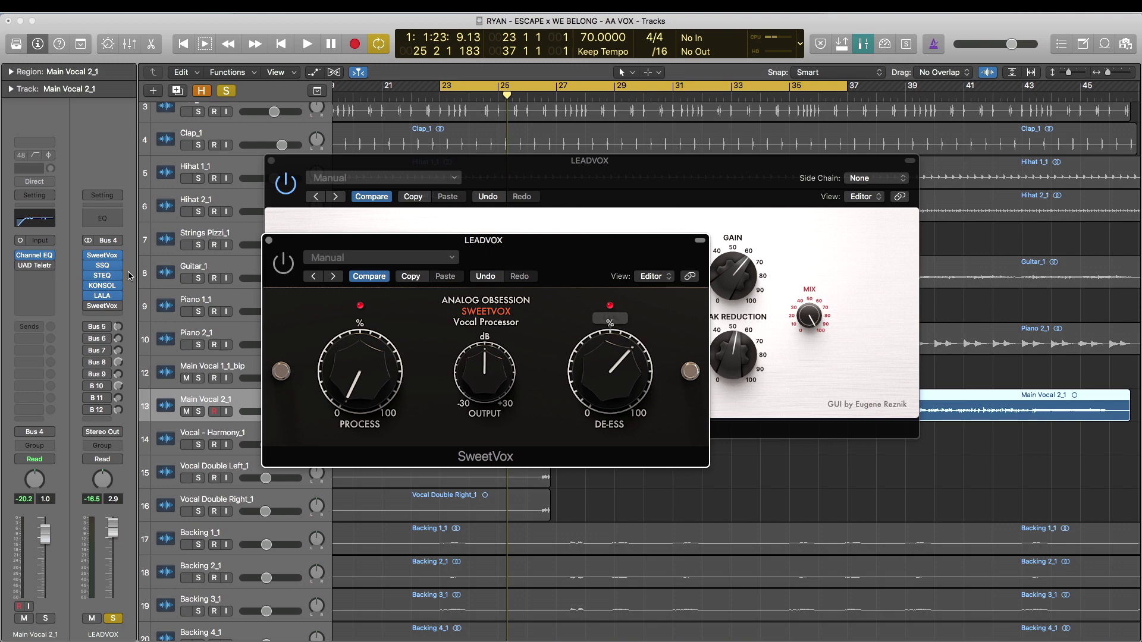
pyautogui.click(109, 257)
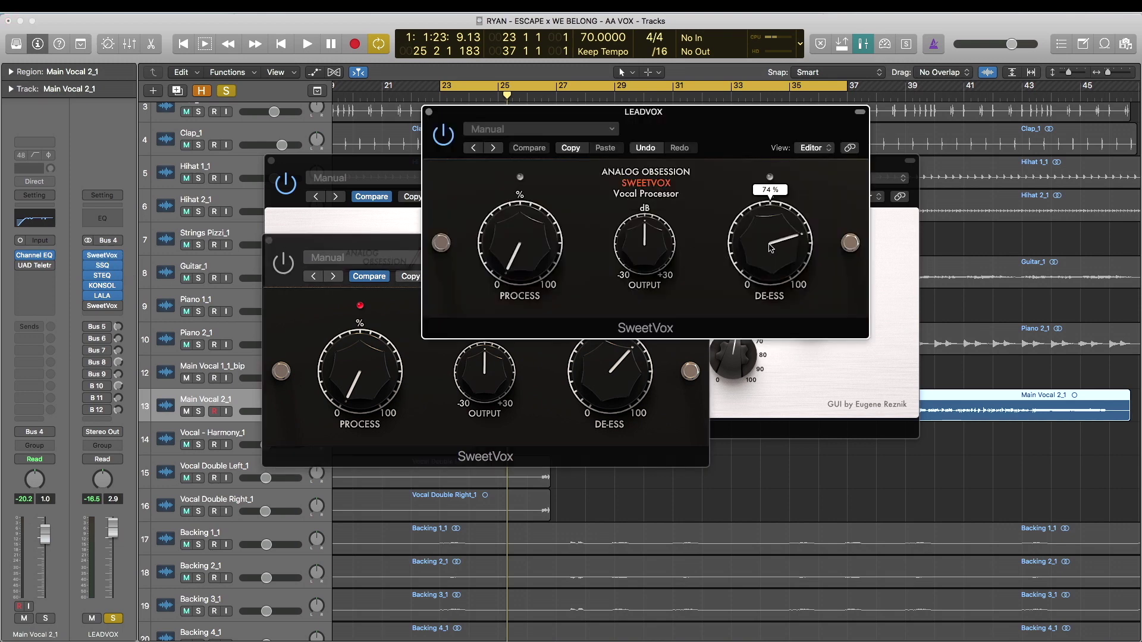
pyautogui.click(428, 112)
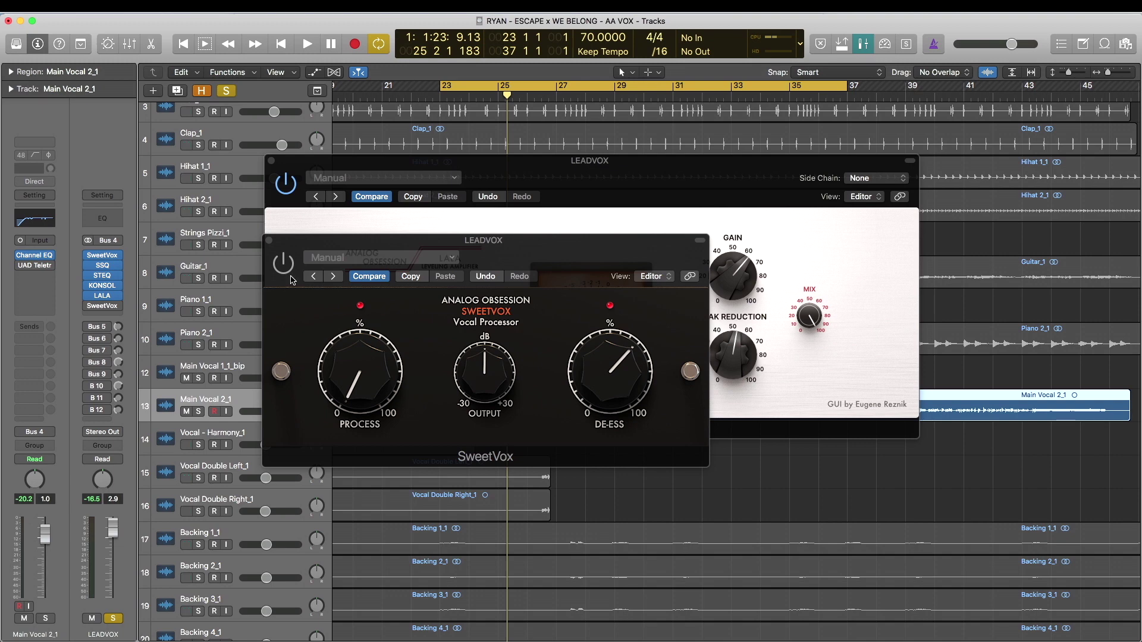
pyautogui.click(269, 240)
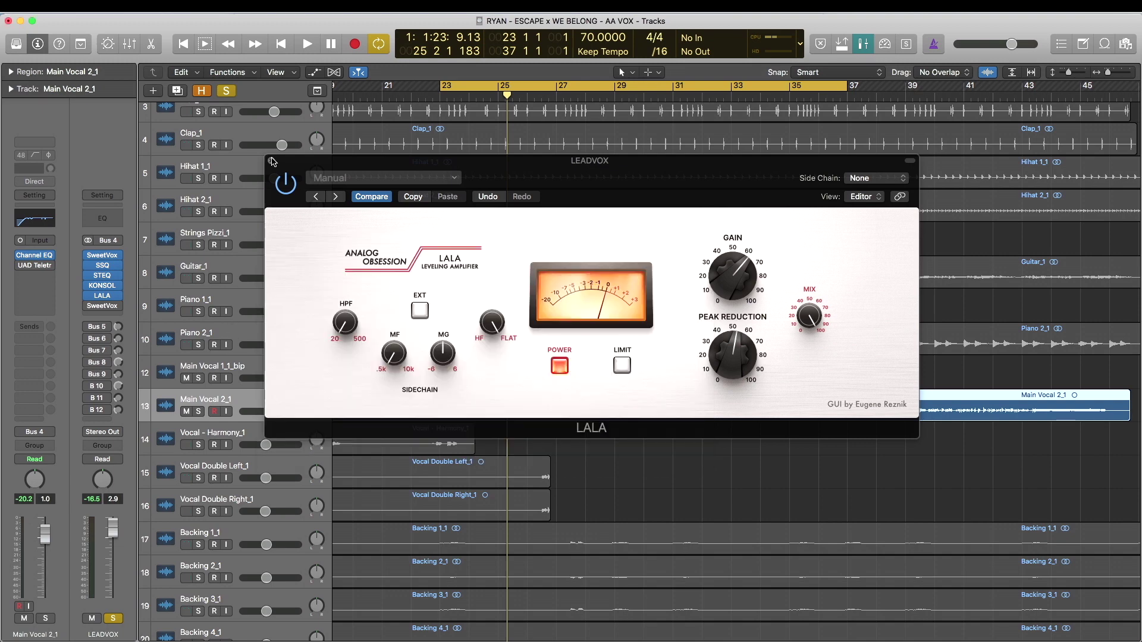
pyautogui.click(272, 161)
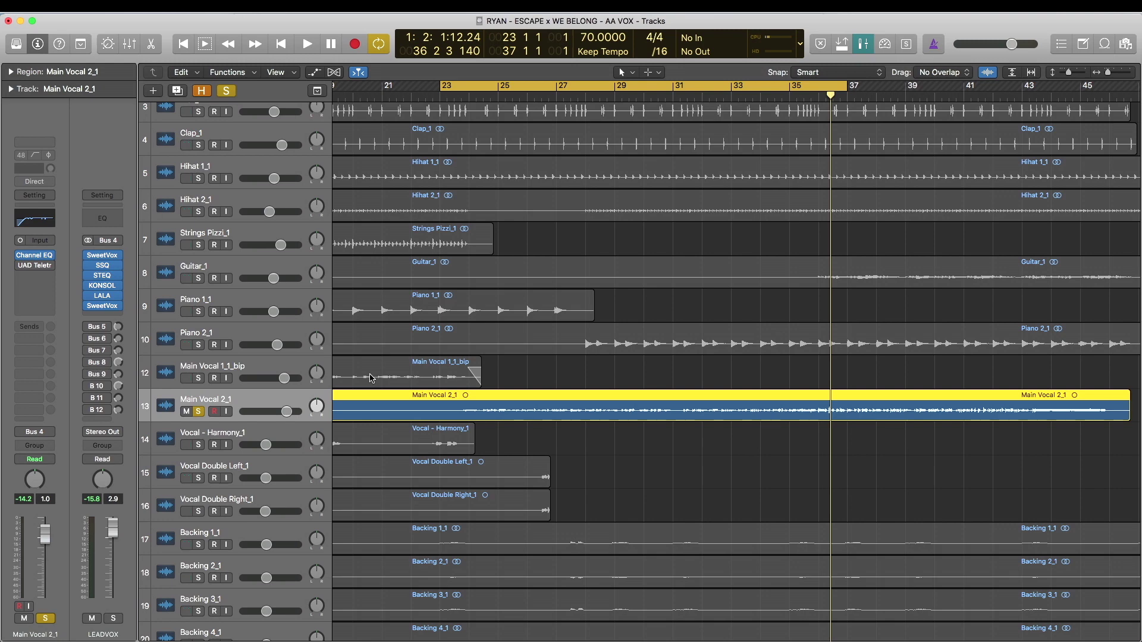
# Play the soloed Main Vocal 2_1 track, comparing all six LEADVOX inserts bypassed and re-enabled.
pyautogui.press('space')
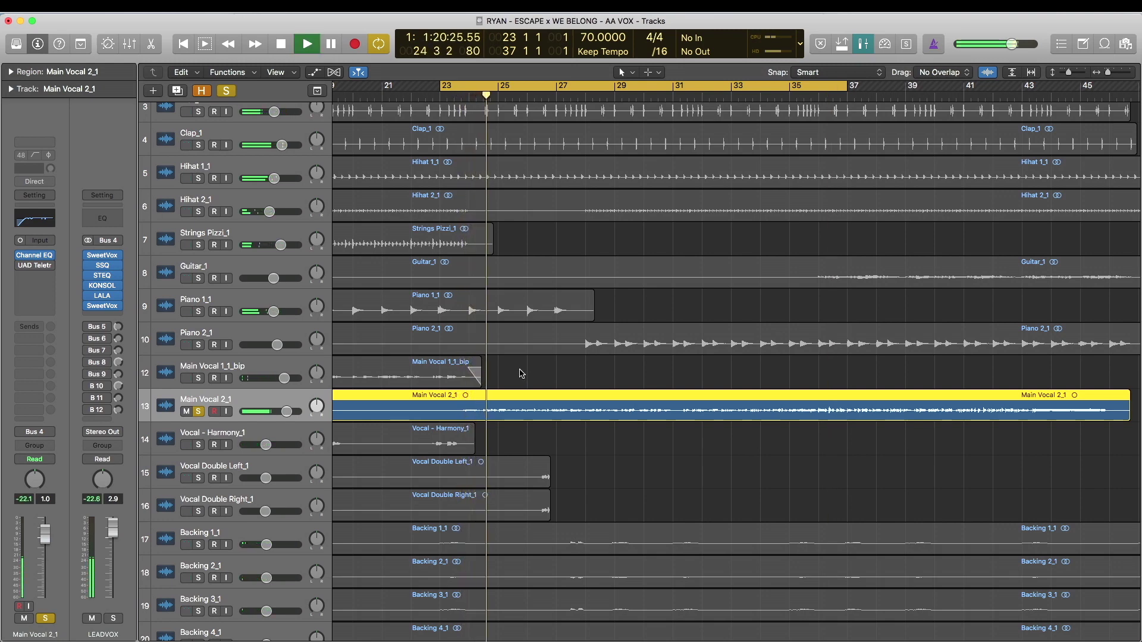
pyautogui.moveTo(90, 257)
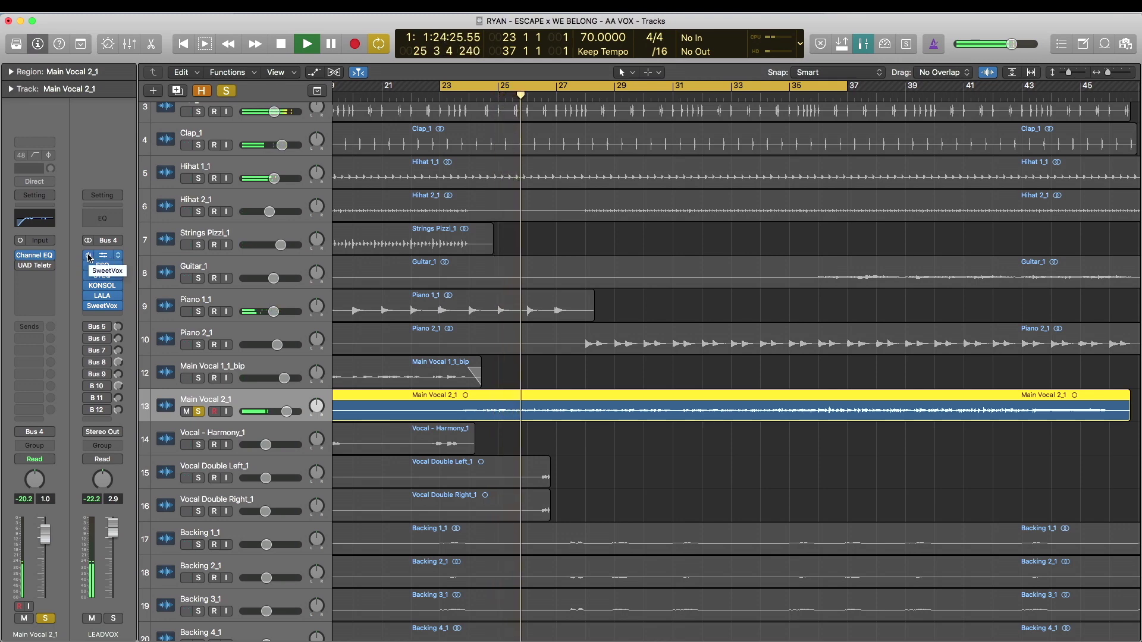
pyautogui.moveTo(90, 257); pyautogui.dragTo(92, 308)
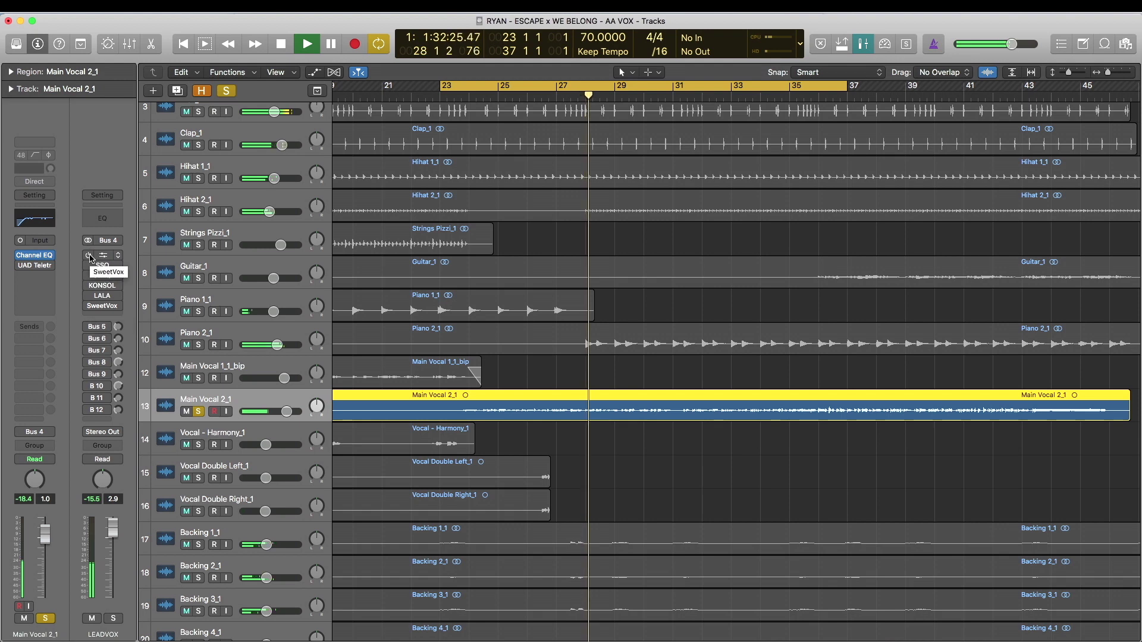
pyautogui.moveTo(89, 256); pyautogui.dragTo(91, 306)
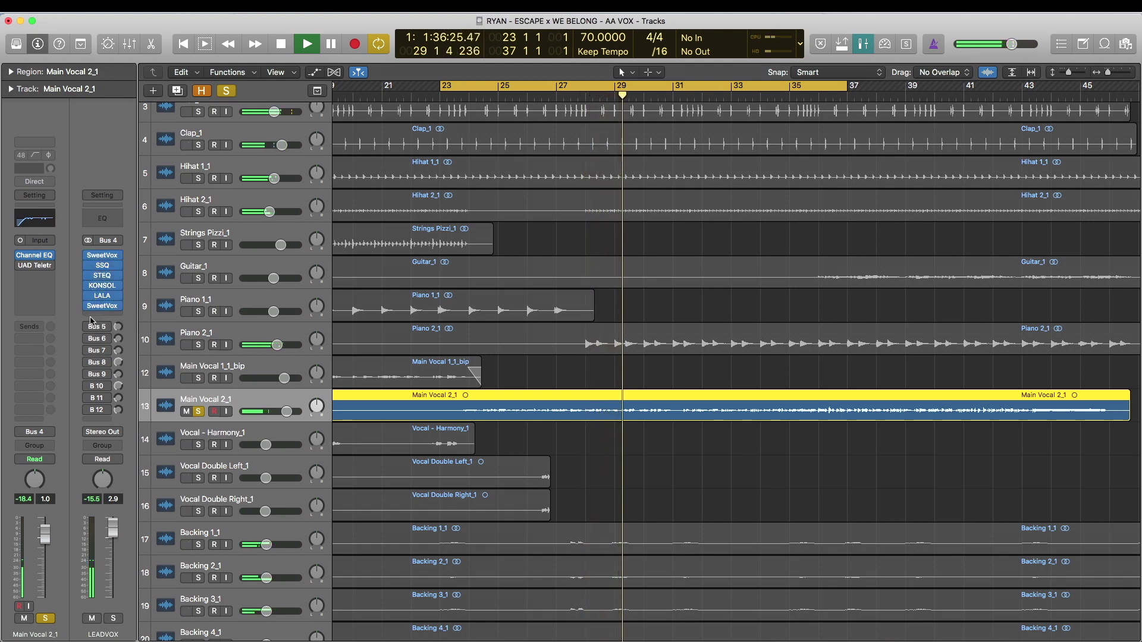
# Re-enable all LEADVOX sends from Bus 5 to Bus 12 and turn off solo to restore the full mix.
pyautogui.moveTo(90, 321); pyautogui.dragTo(88, 413)
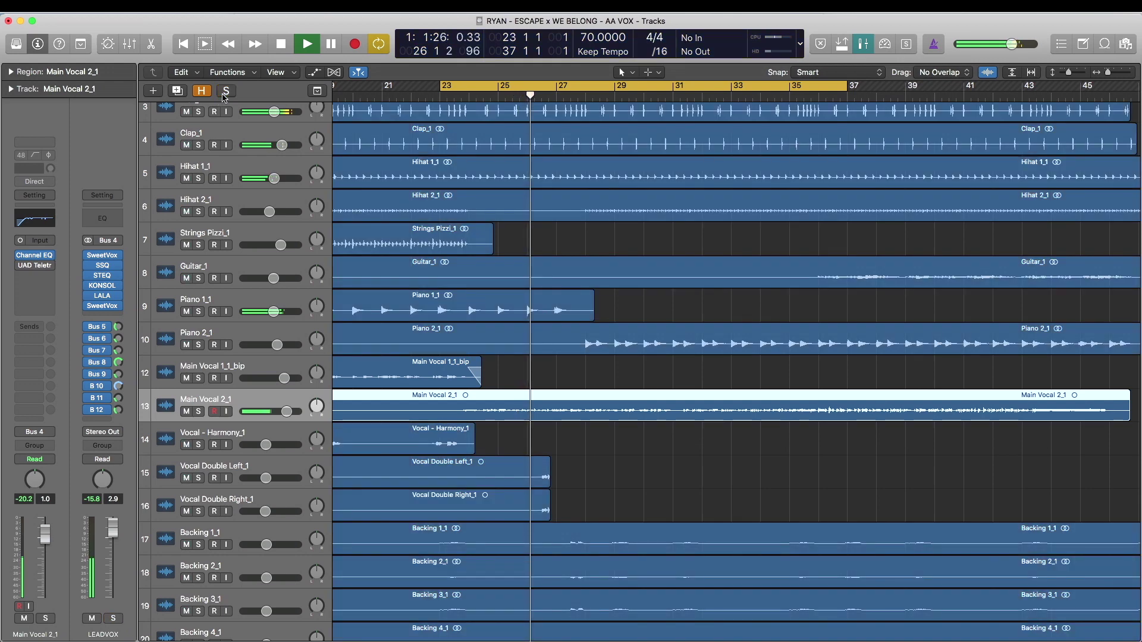
pyautogui.click(225, 92)
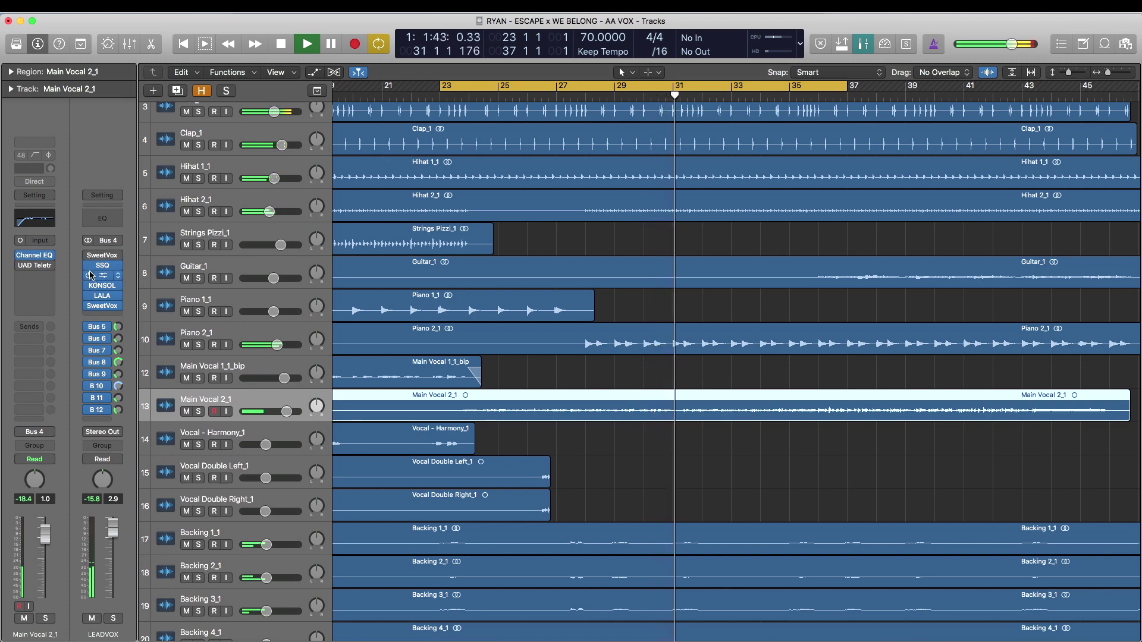
# Compare the six LEADVOX inserts bypassed and active within the full mix, and stop playback.
pyautogui.moveTo(89, 312)
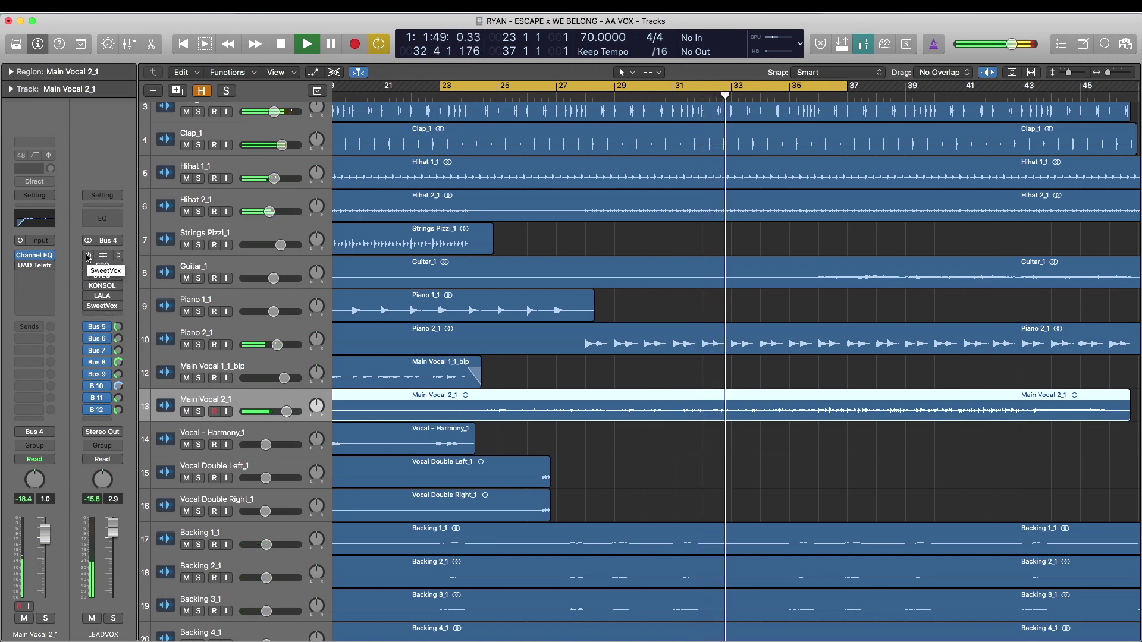
pyautogui.moveTo(87, 256); pyautogui.dragTo(88, 306)
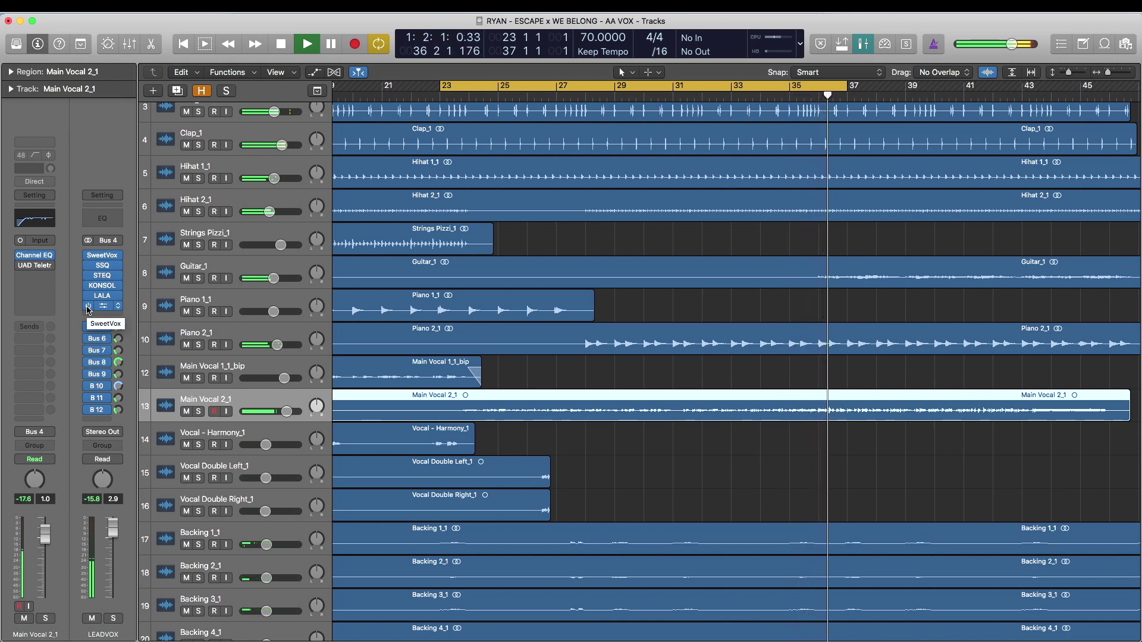
pyautogui.press('space')
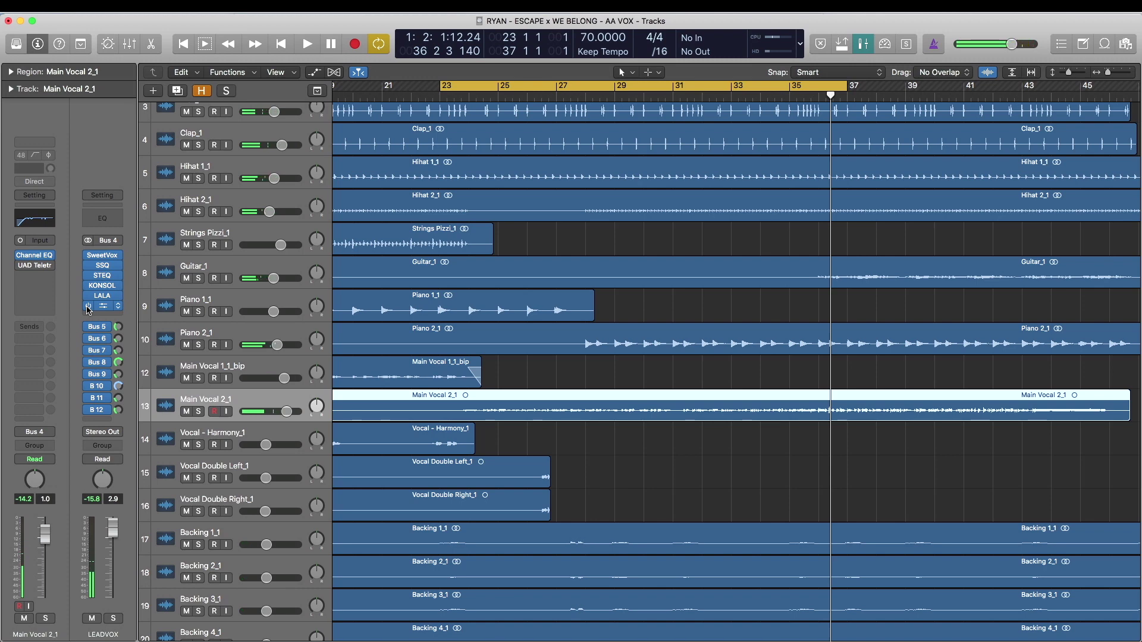